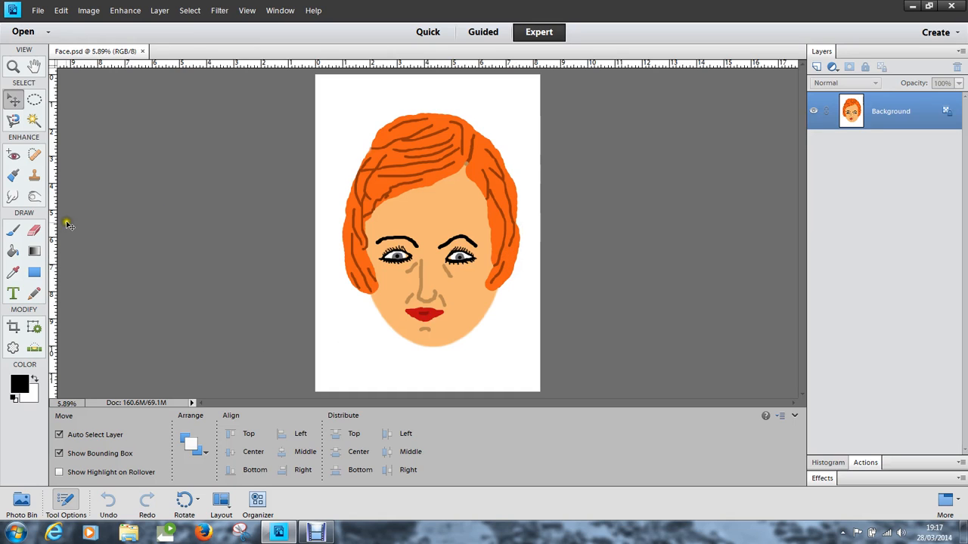
Step: Erase the red lips from the face on the Background layer using a 500 px Eraser brush
click(34, 232)
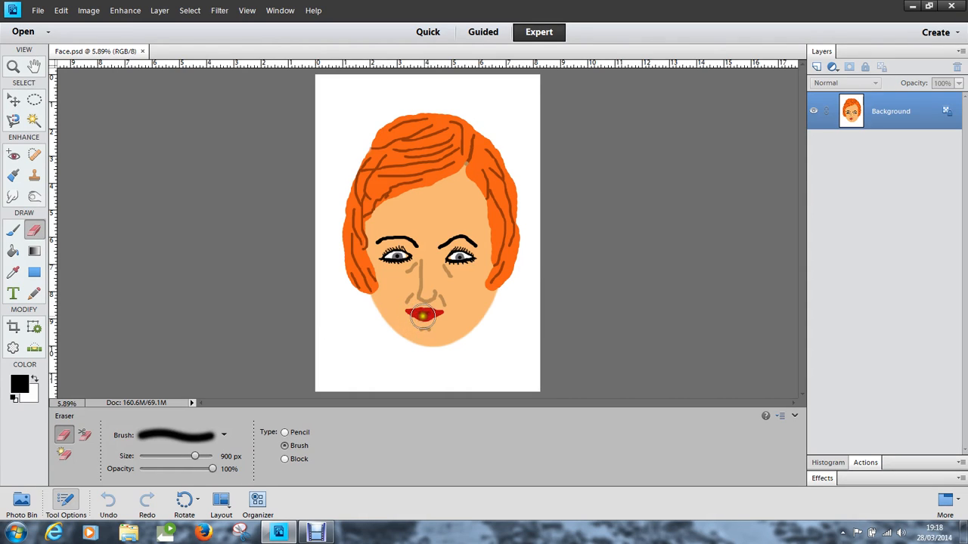
key(bracketleft)
key(bracketleft)
key(bracketleft)
key(bracketleft)
key(bracketleft)
key(bracketleft)
mouse_move(428, 313)
mouse_down()
mouse_move(407, 313)
mouse_move(453, 323)
mouse_move(425, 315)
mouse_up()
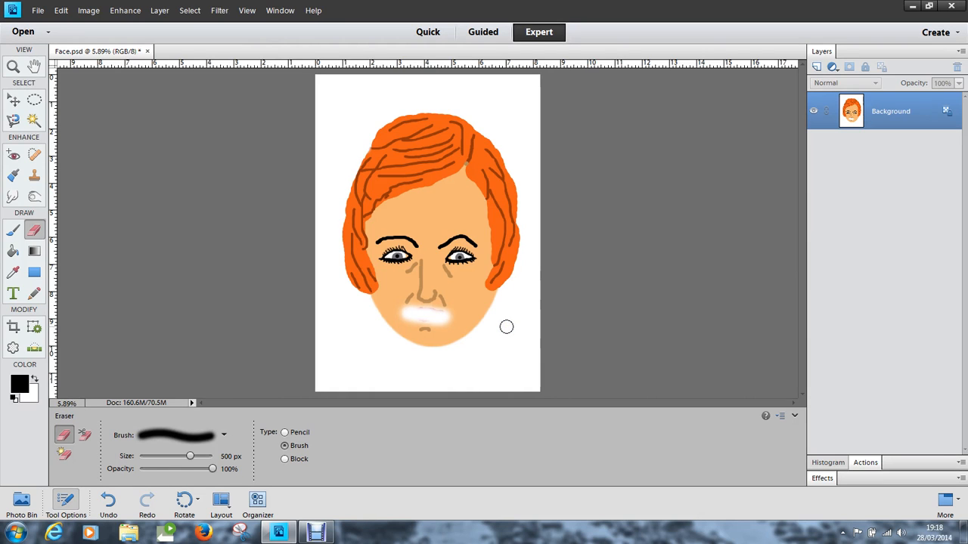
click(505, 328)
click(503, 322)
click(502, 320)
click(497, 318)
click(493, 322)
click(493, 320)
click(347, 312)
Step: Close Face.psd without saving its changes
click(148, 52)
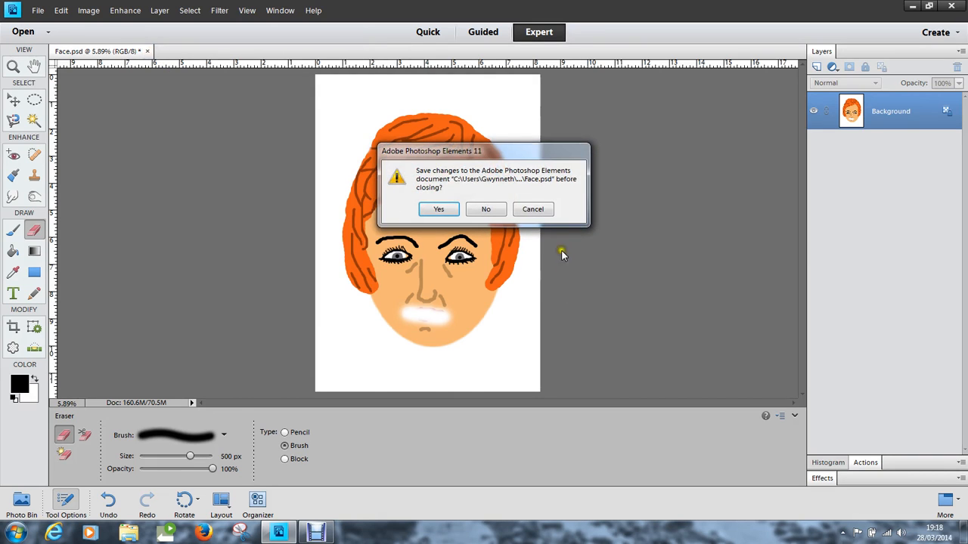
click(486, 209)
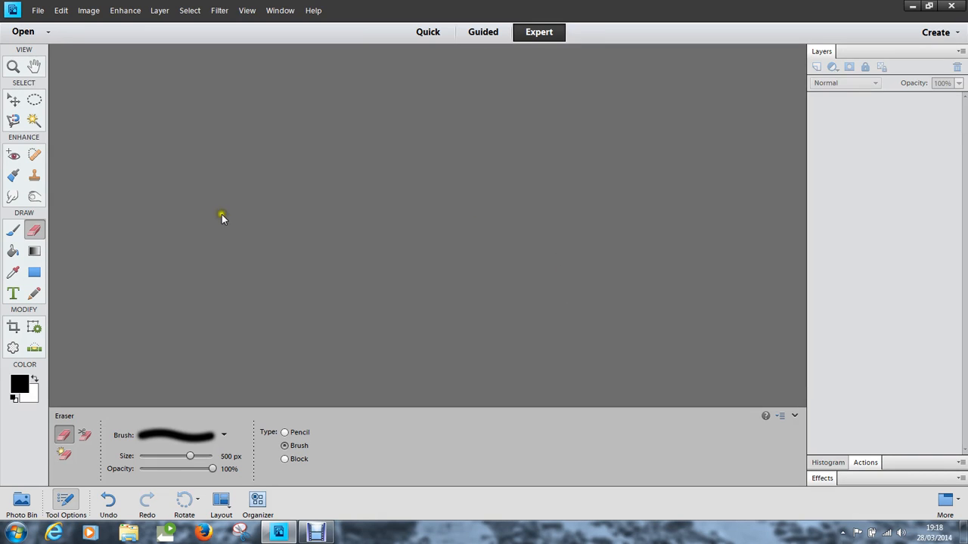
Step: Create a blank 210 x 297 mm RGB document at 300 pixels/cm with a white background, and dock its floating window
click(38, 11)
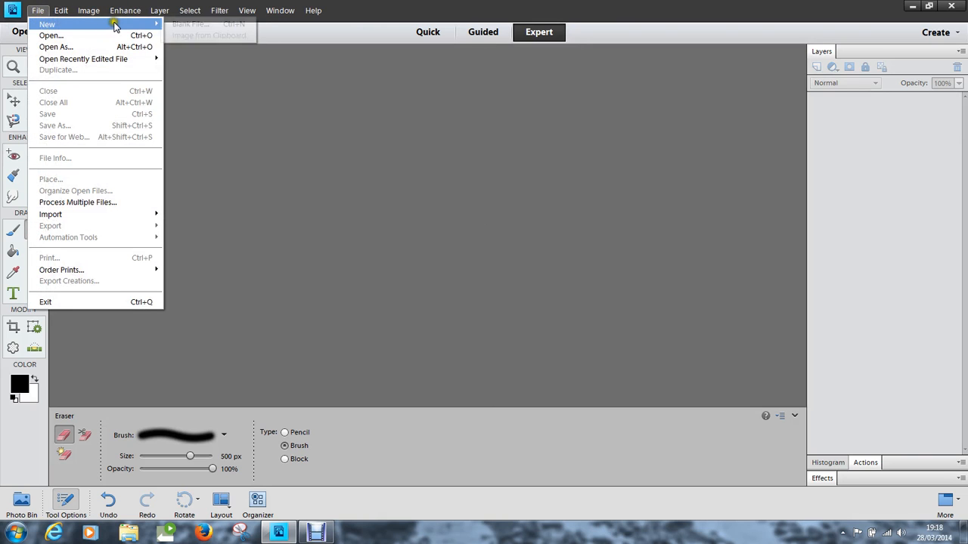
mouse_move(106, 23)
click(176, 23)
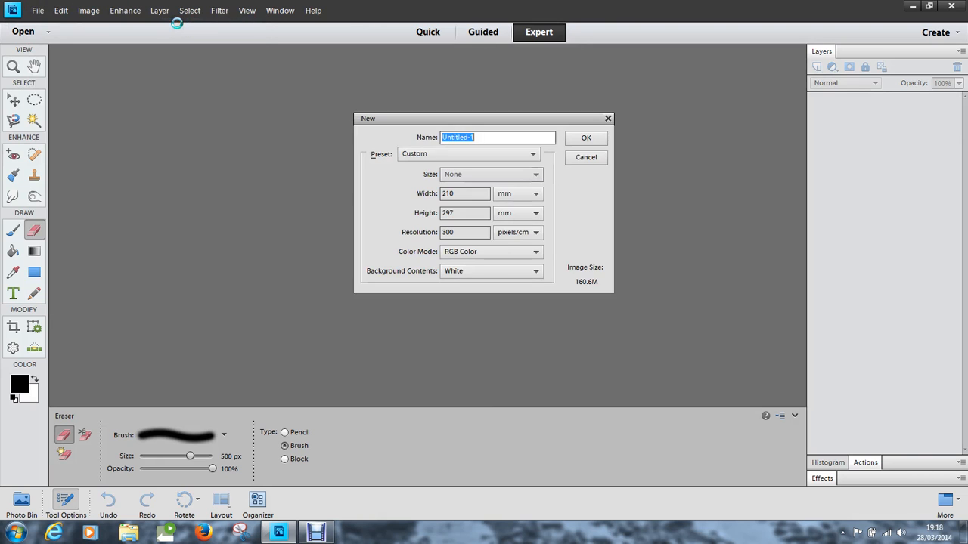
click(586, 139)
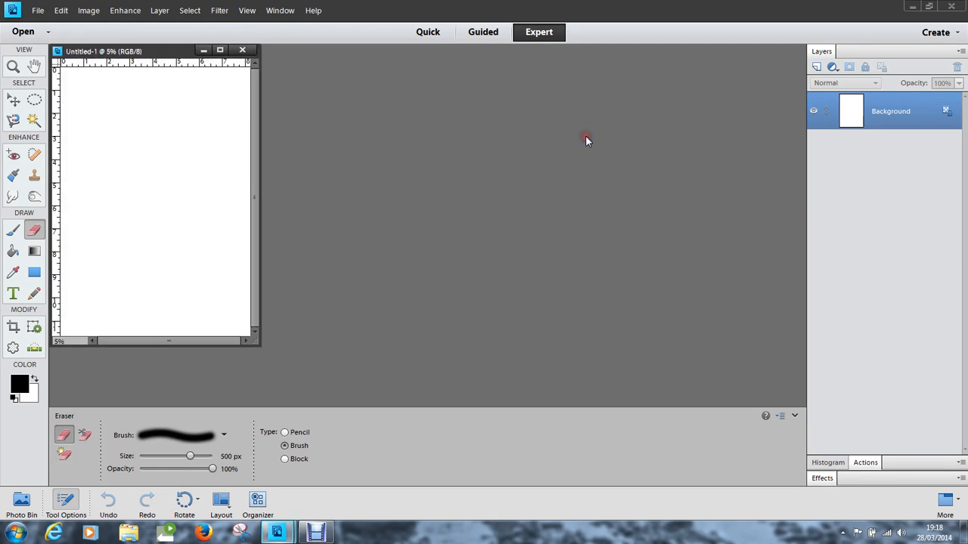
drag(169, 54, 326, 48)
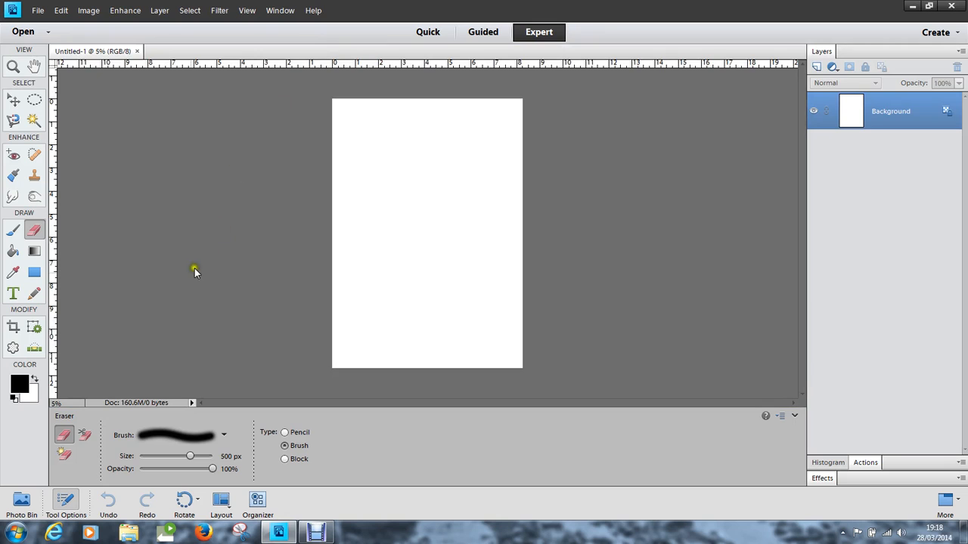
Step: Make an upright elliptical selection about 4.8 by 6.8 inches in the page's centre, fill it with skin tone f0ce92 and deselect it
click(34, 99)
drag(374, 158, 484, 316)
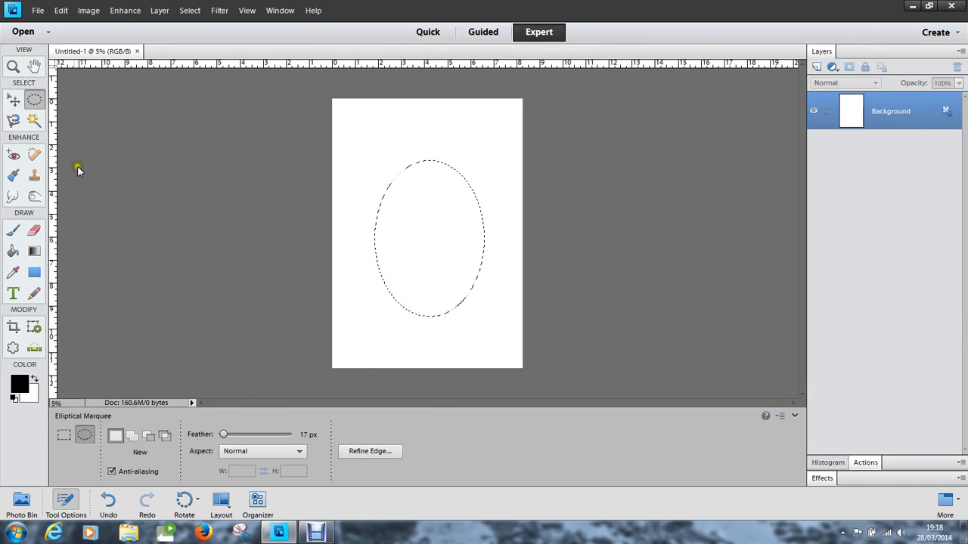
click(19, 387)
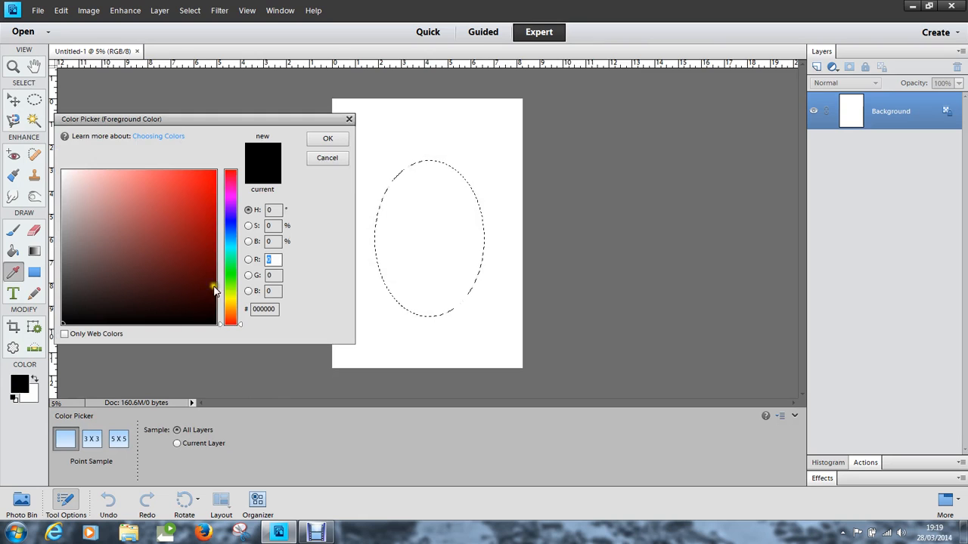
click(230, 309)
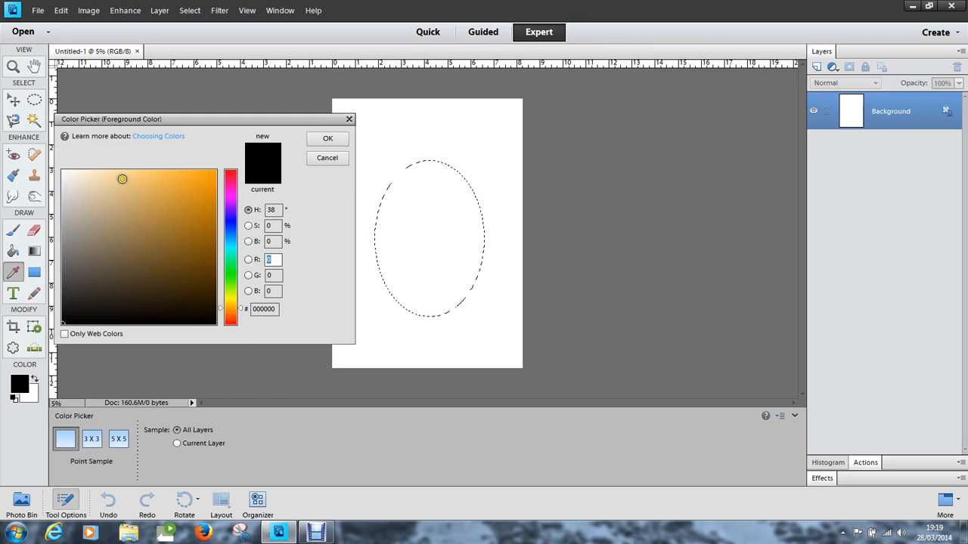
click(122, 179)
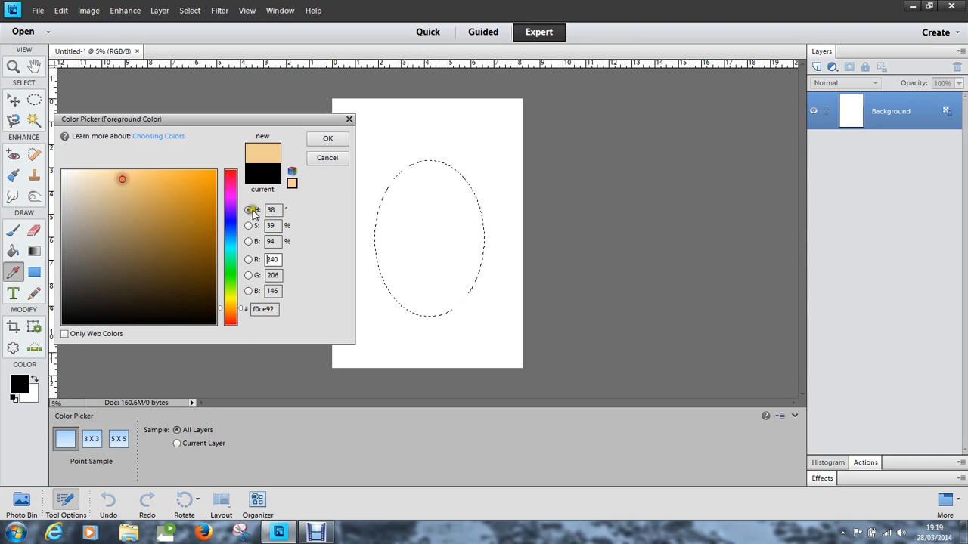
click(324, 138)
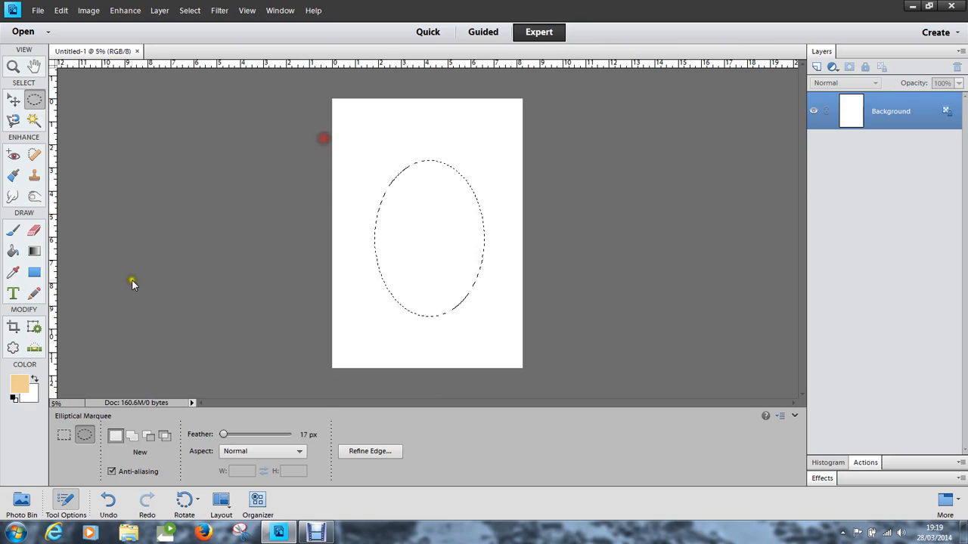
click(13, 251)
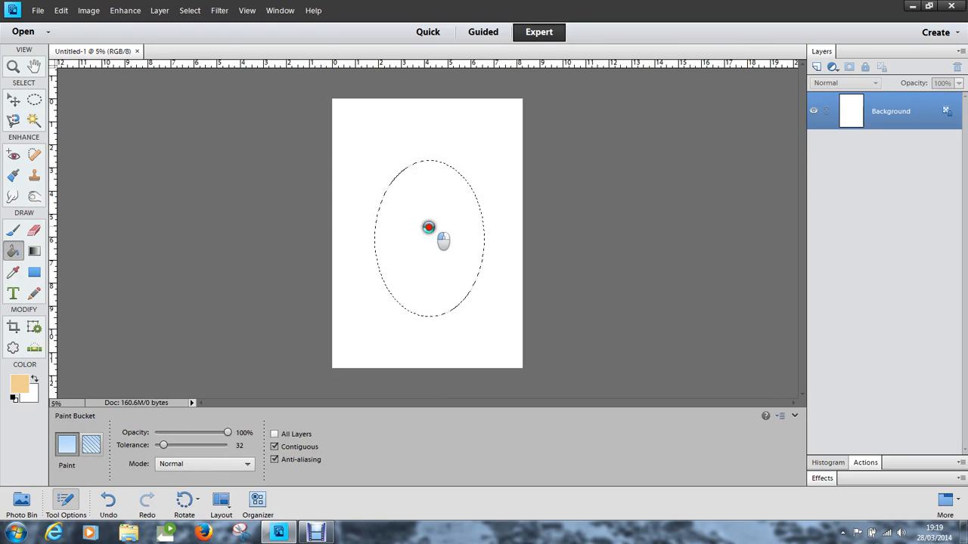
click(435, 241)
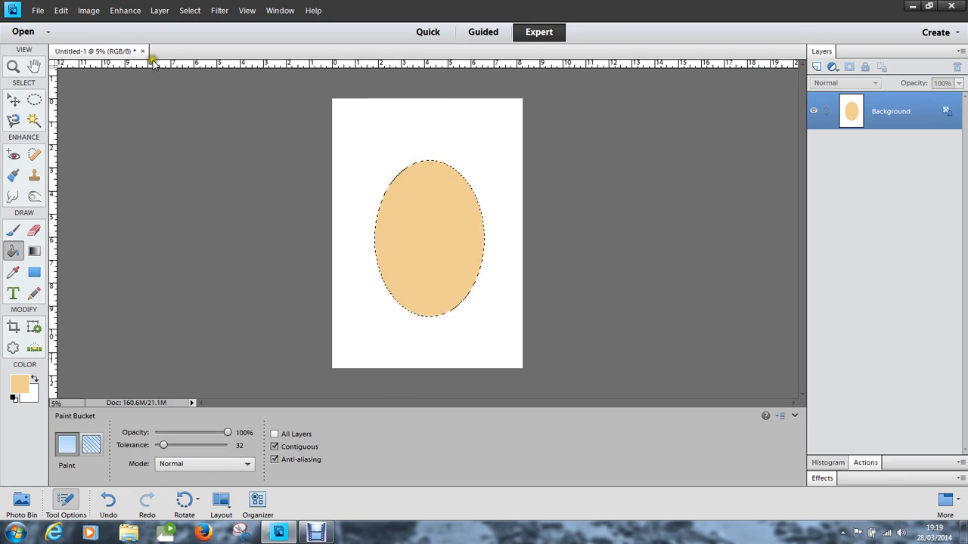
click(189, 11)
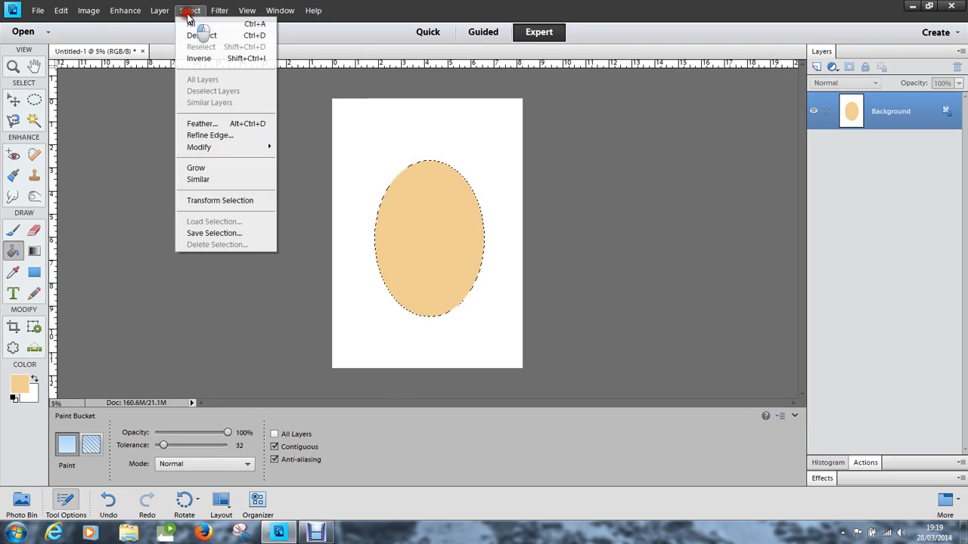
click(189, 35)
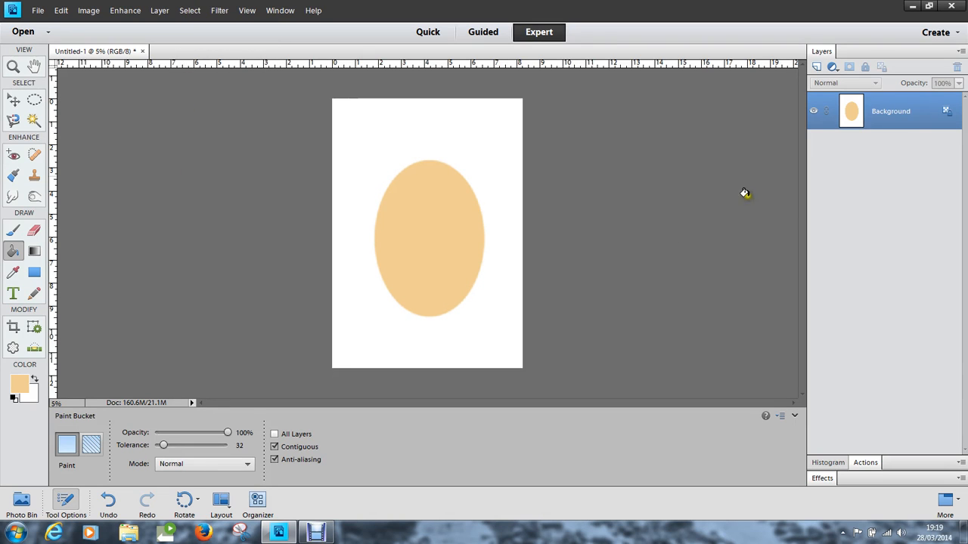
Step: Convert the Background into a regular layer named Face, with Normal mode and 100% opacity
double_click(888, 112)
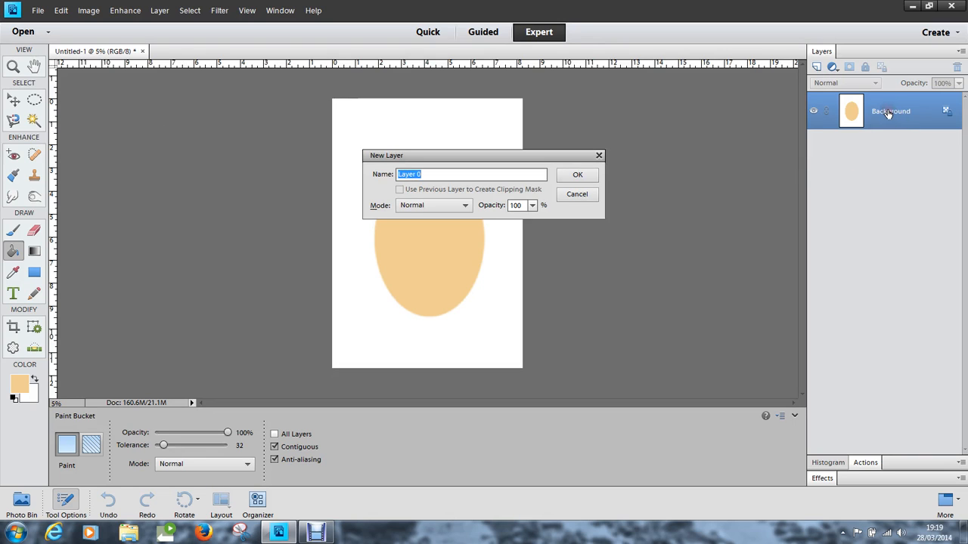
text(Face)
click(583, 177)
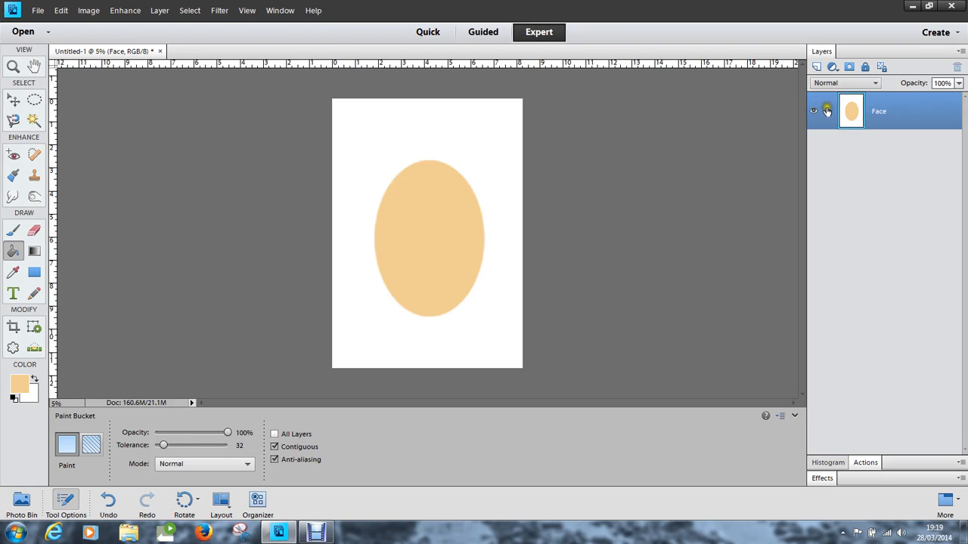
Step: Add a new layer above Face and name it Eyebrows
click(817, 68)
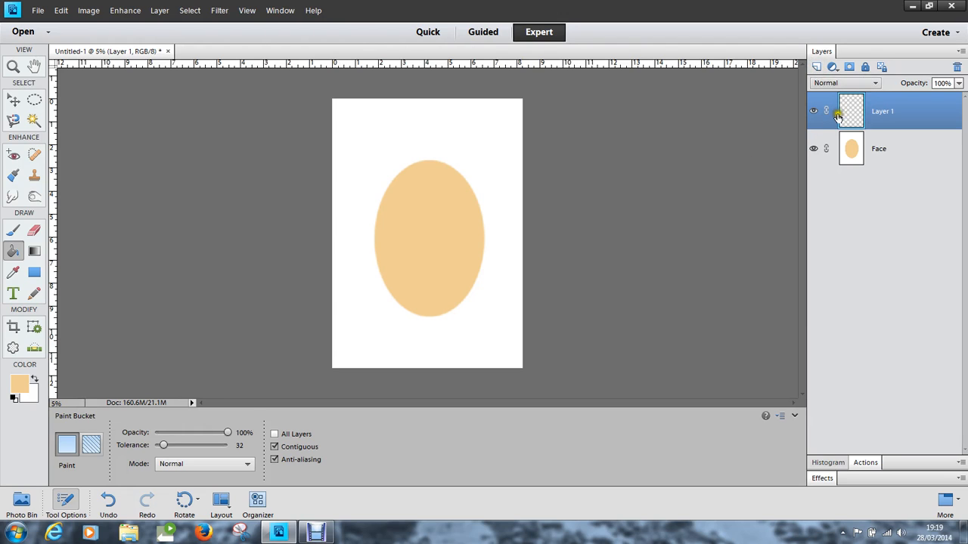
double_click(883, 111)
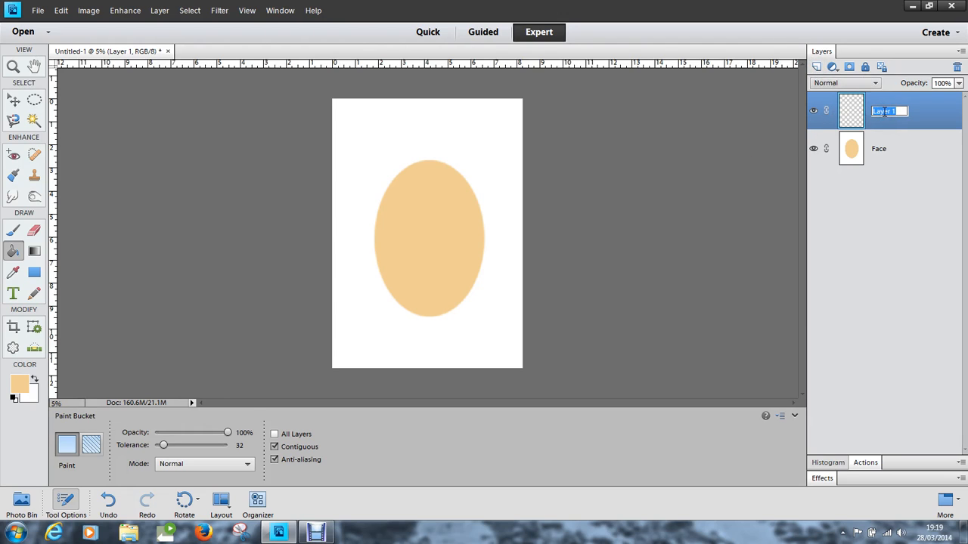
text(Eyebrows)
Step: Draw two arched black eyebrows across the middle of the face on the Eyebrows layer with a 100 px Pencil
click(14, 397)
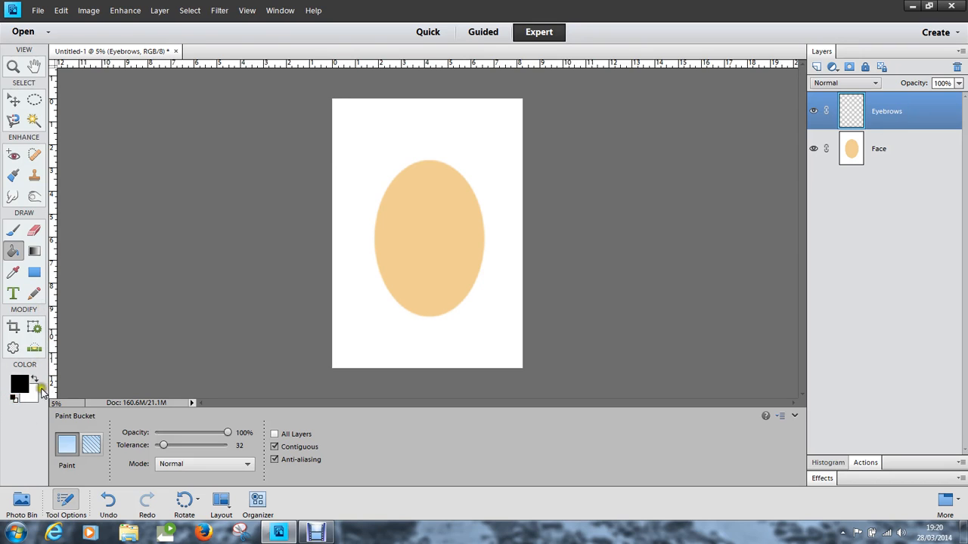
click(19, 384)
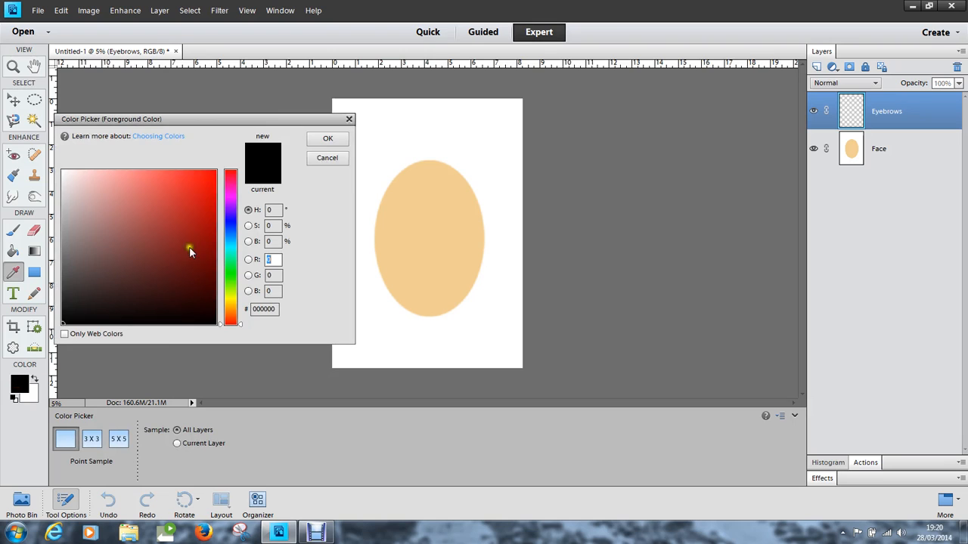
click(329, 139)
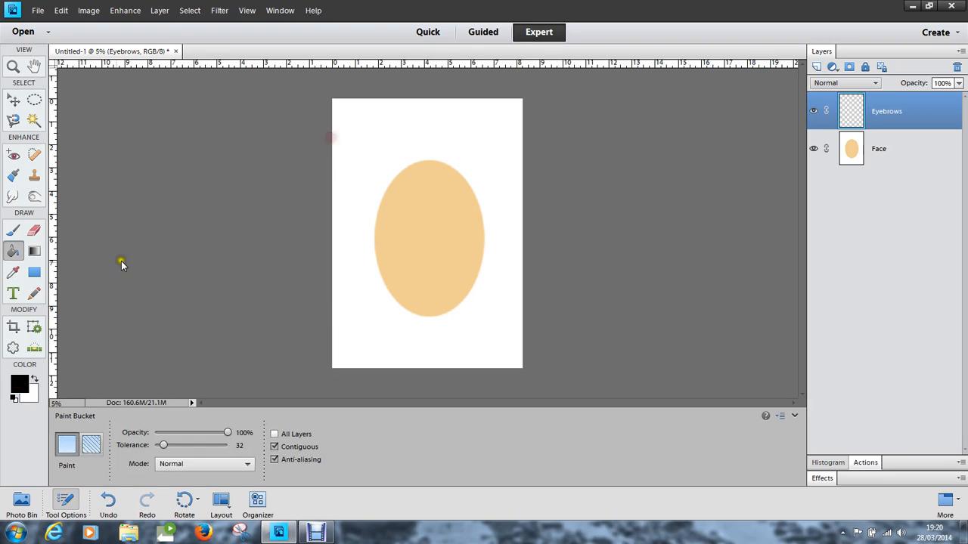
click(34, 293)
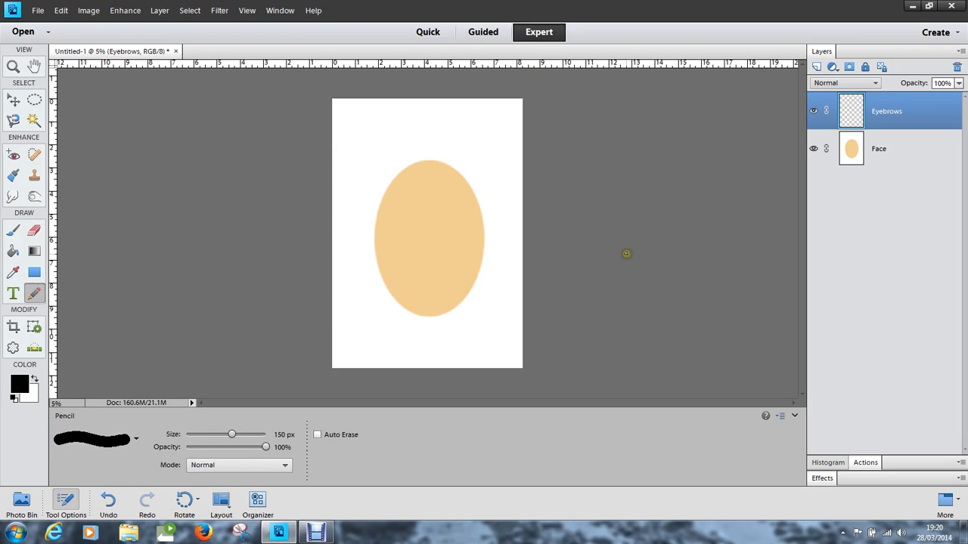
scroll(590, 254, up, 2)
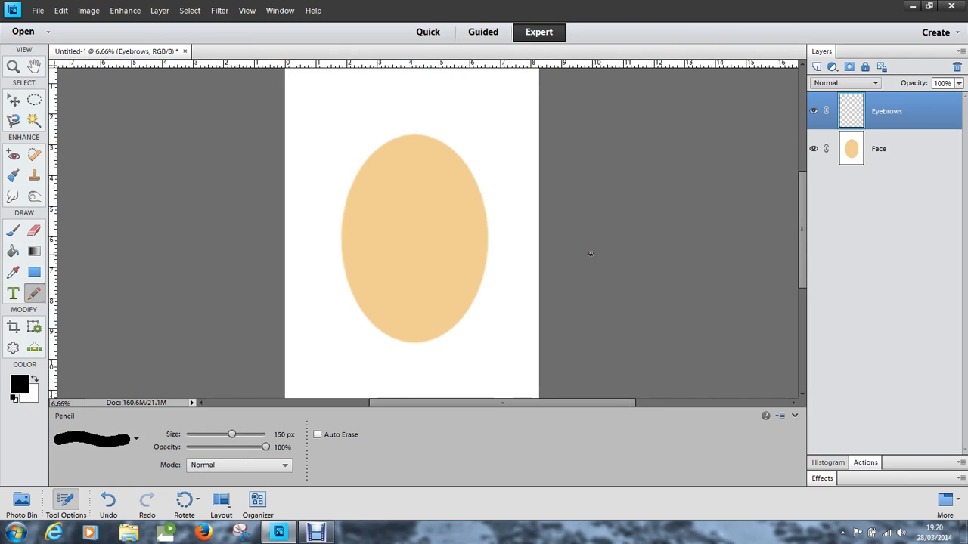
scroll(590, 253, up, 1)
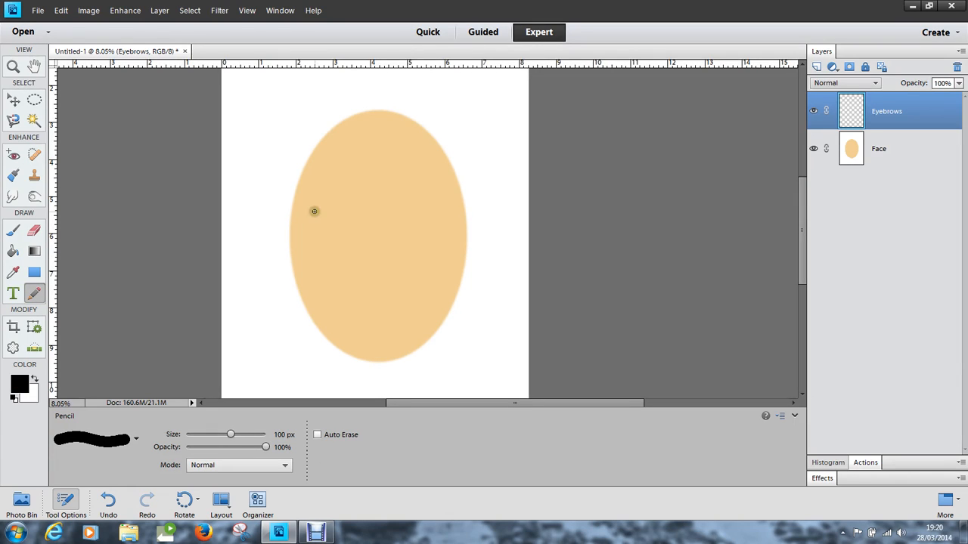
mouse_move(312, 240)
mouse_down()
mouse_move(391, 244)
mouse_move(441, 247)
mouse_up()
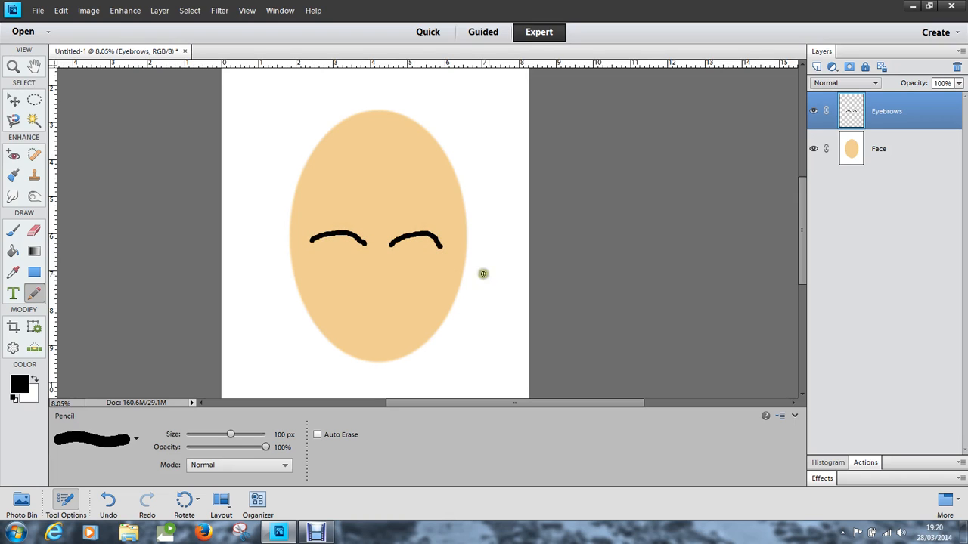
Step: Add a new layer above Eyebrows and name it Eyes
click(815, 68)
double_click(879, 113)
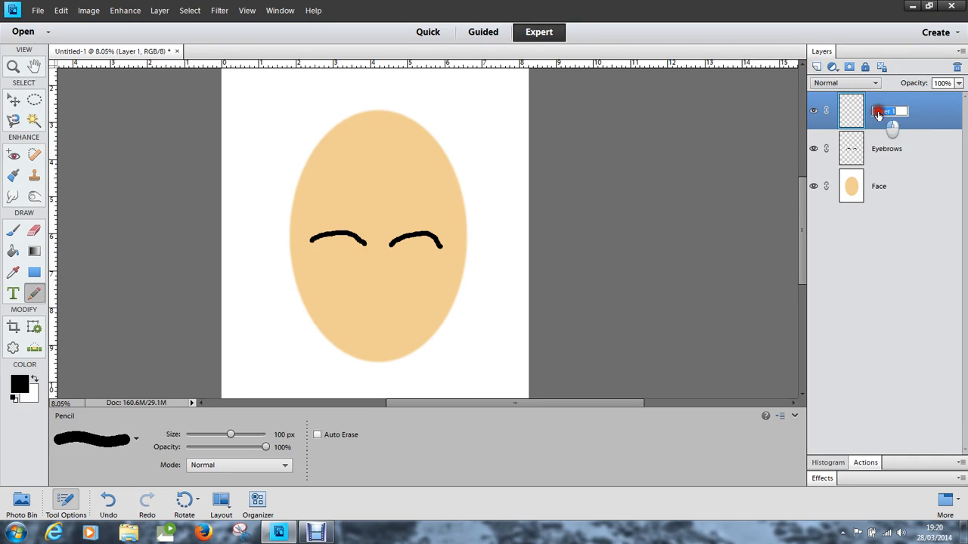
text(Eyes)
Step: Outline two eyes below the eyebrows with the 100 px black Pencil, and fill their insides with white at 175 px
mouse_move(319, 257)
mouse_down()
mouse_move(370, 264)
mouse_move(341, 276)
mouse_move(318, 258)
mouse_up()
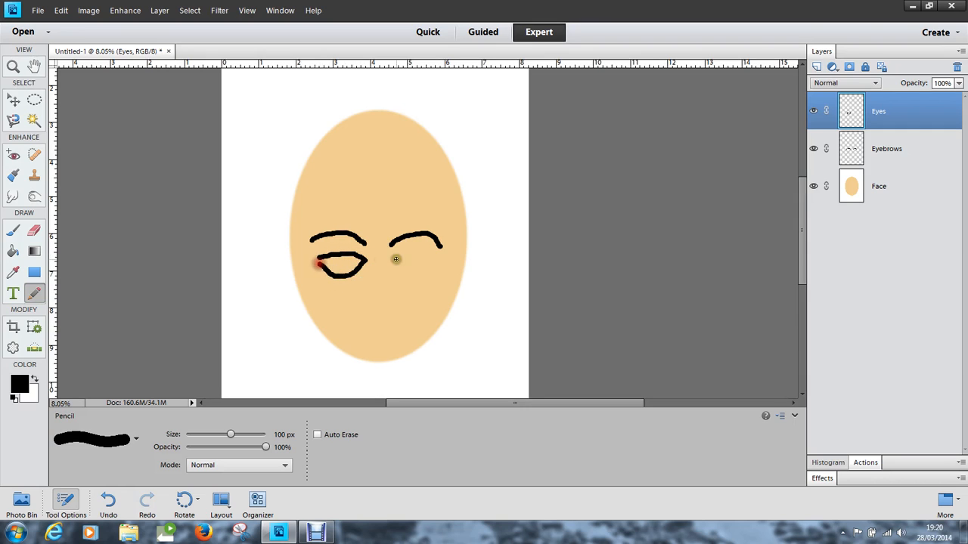
mouse_move(402, 259)
mouse_down()
mouse_move(432, 252)
mouse_move(440, 265)
mouse_move(398, 277)
mouse_move(399, 256)
mouse_up()
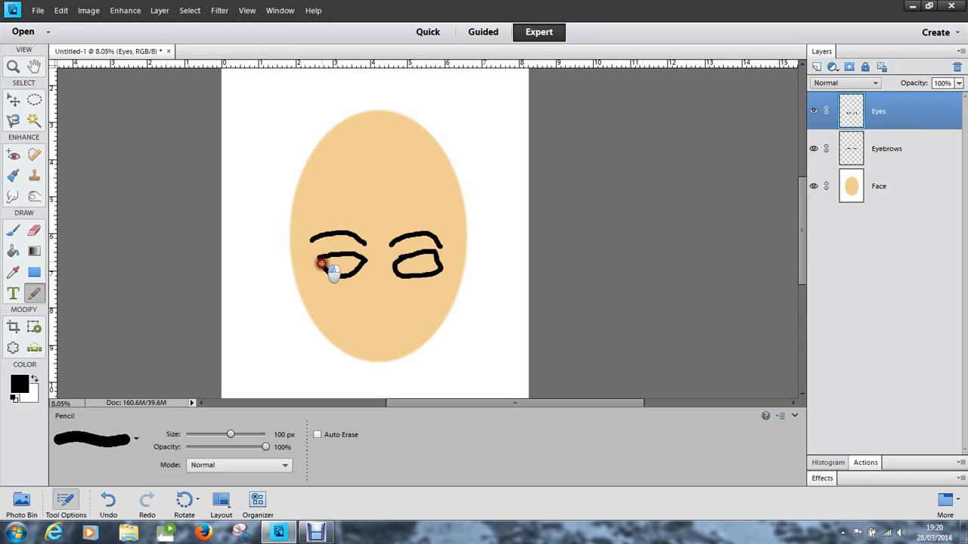
click(35, 380)
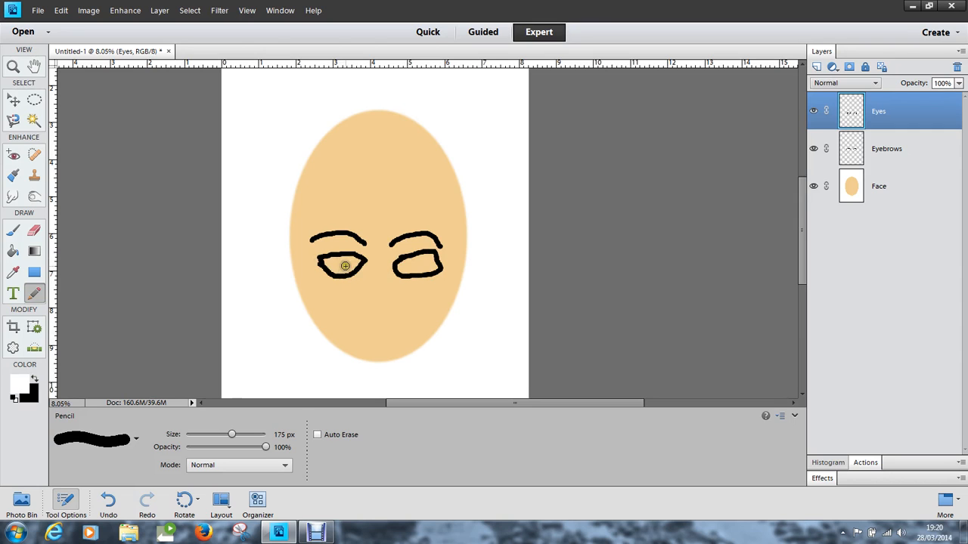
mouse_move(345, 266)
mouse_down()
mouse_move(325, 262)
mouse_move(427, 259)
mouse_move(434, 274)
mouse_move(404, 266)
mouse_up()
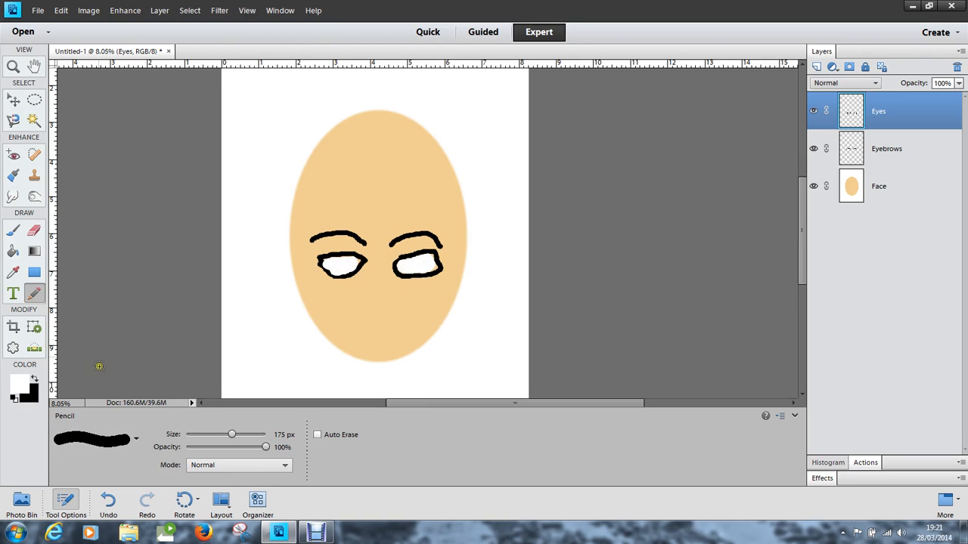
Step: Paint a grey (#b3aaaa) iris inside each eye on the Eyes layer with the 175 px Pencil
click(21, 382)
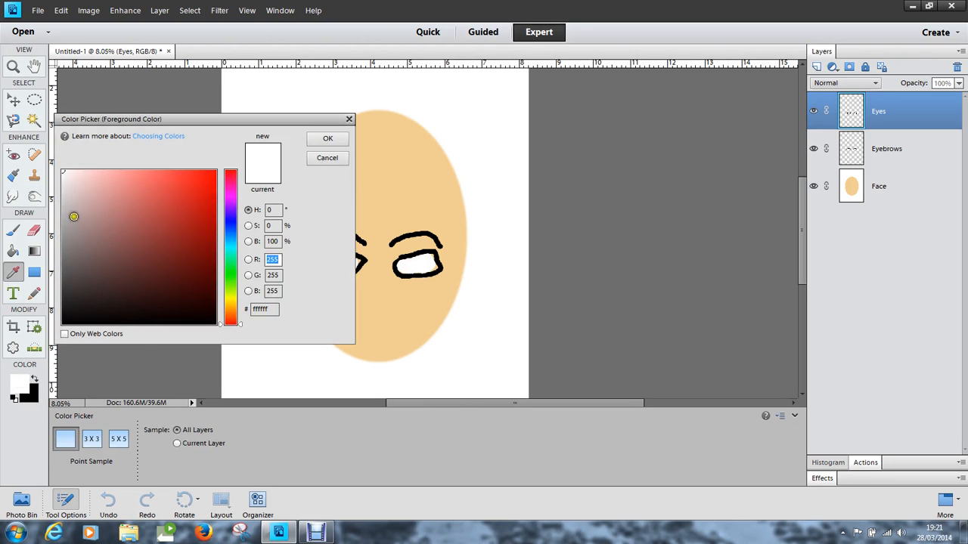
click(69, 215)
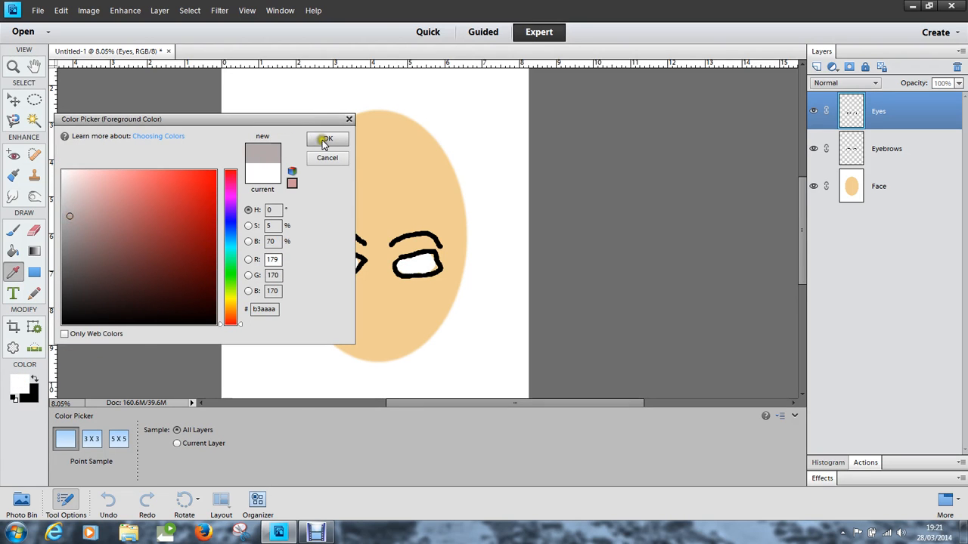
click(323, 140)
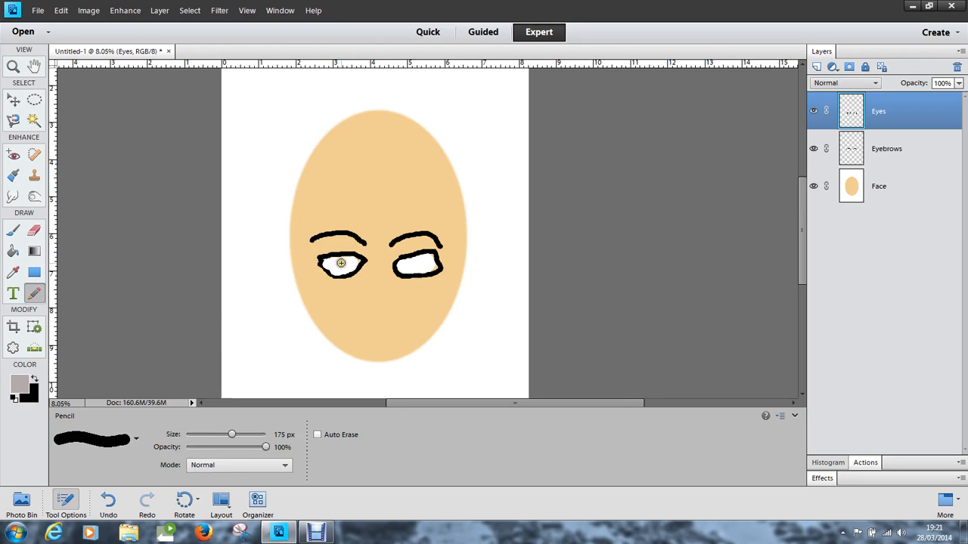
click(341, 264)
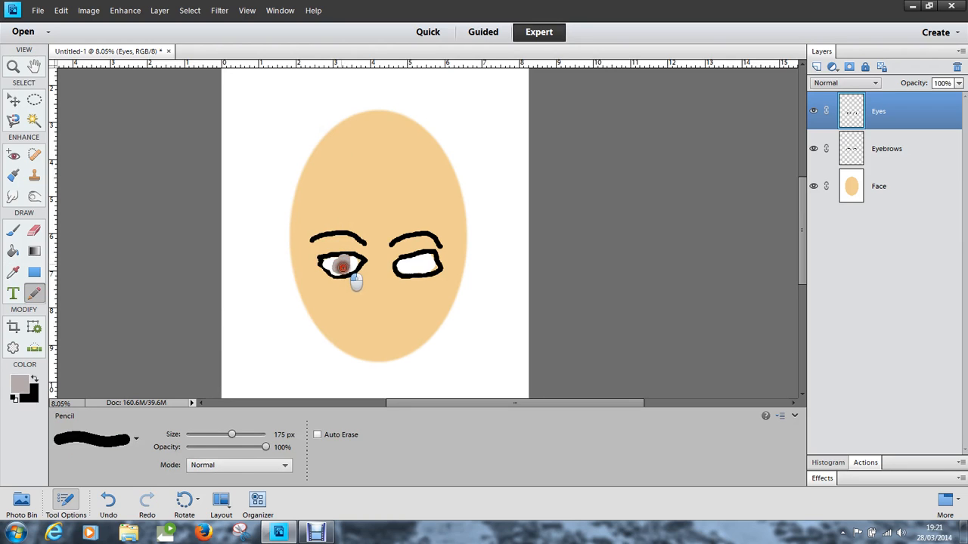
click(424, 261)
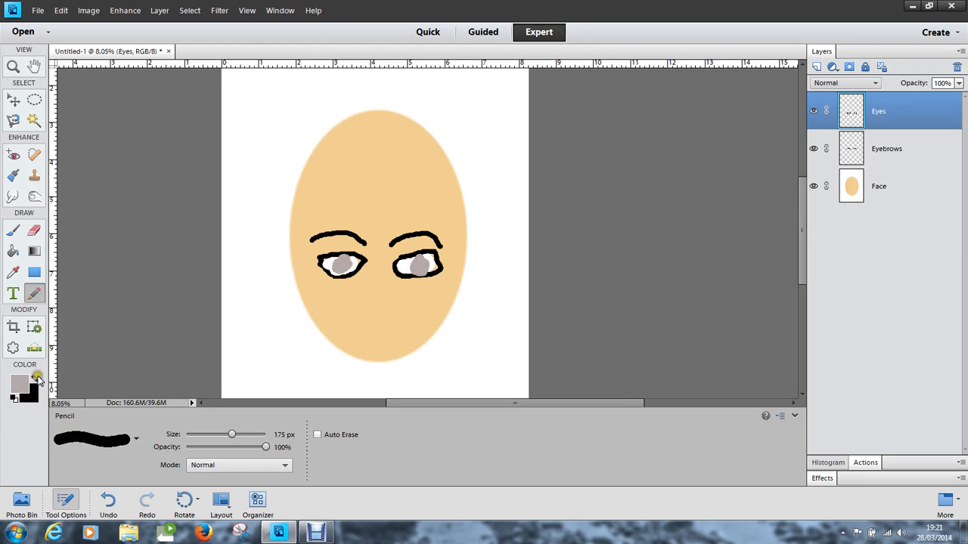
Step: Swap the foreground colour to black and paint a pupil in the centre of each iris
click(35, 380)
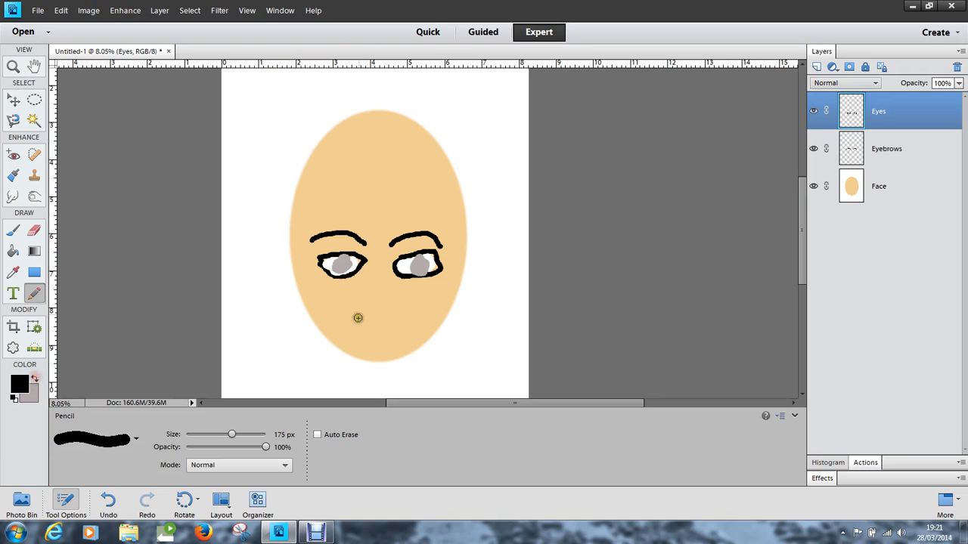
click(342, 265)
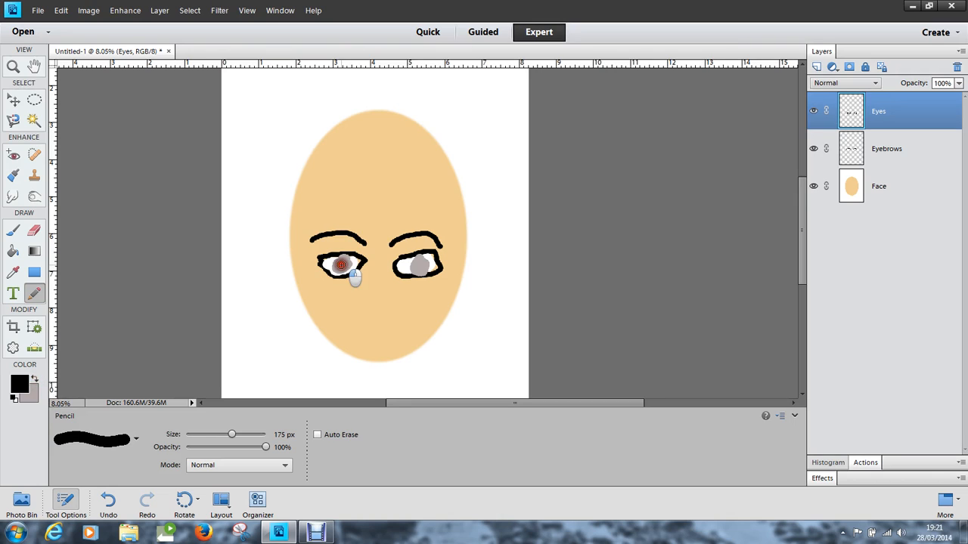
click(422, 265)
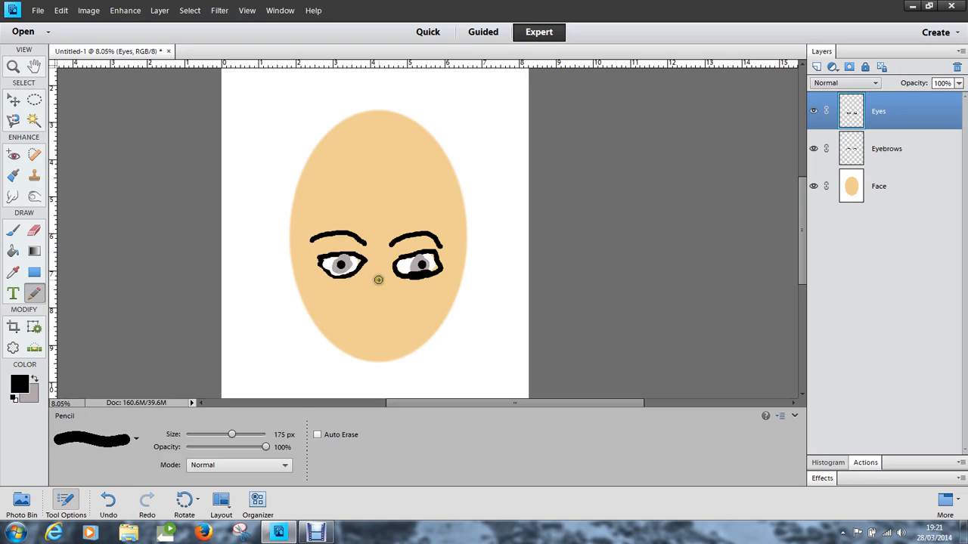
Step: Add a layer named Nose above Eyes and draw an L-shaped nose with a 150 px Pencil in a darker face tone, #b89d6e
click(816, 67)
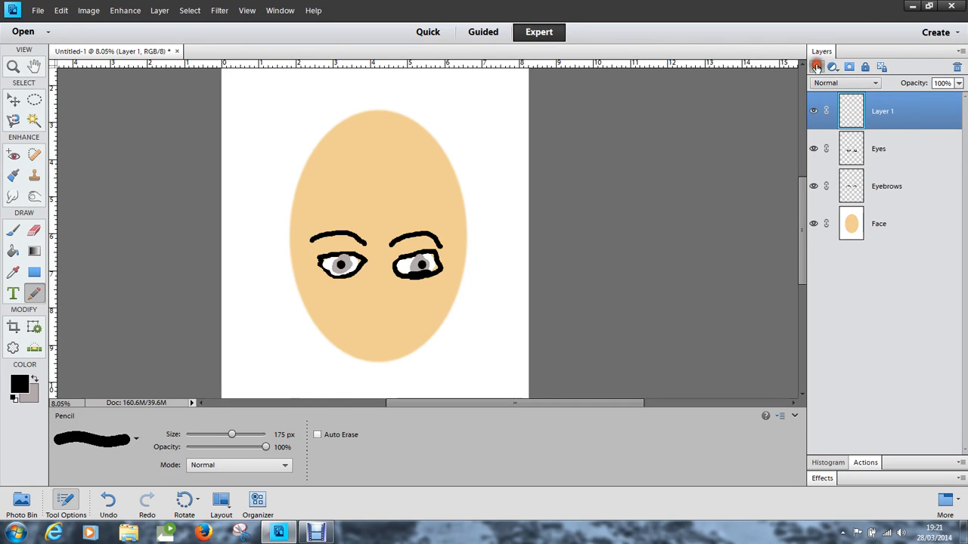
double_click(885, 111)
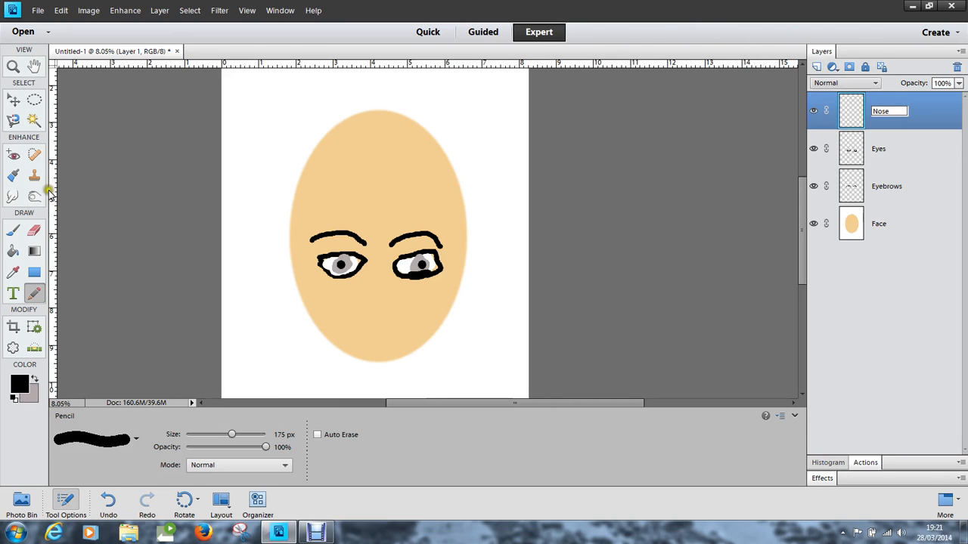
click(12, 275)
click(328, 198)
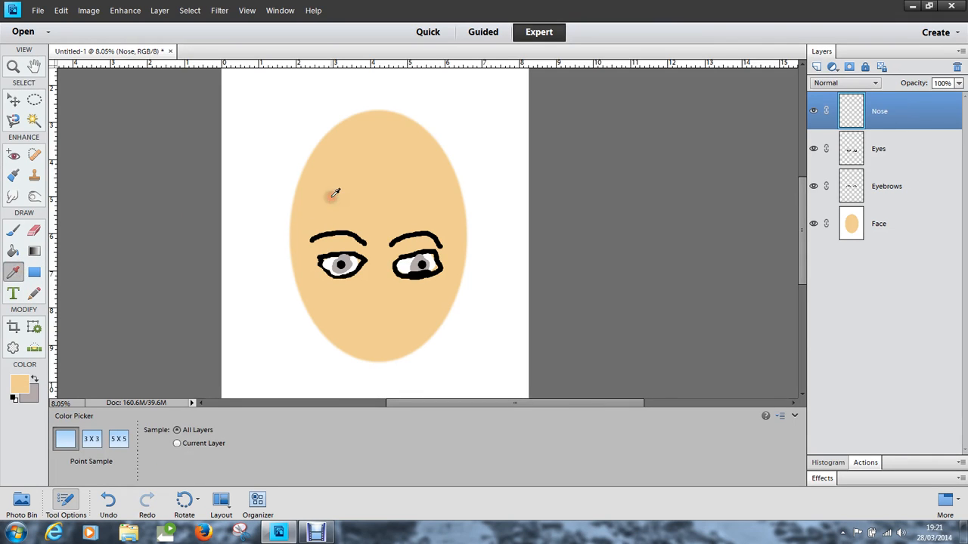
click(22, 389)
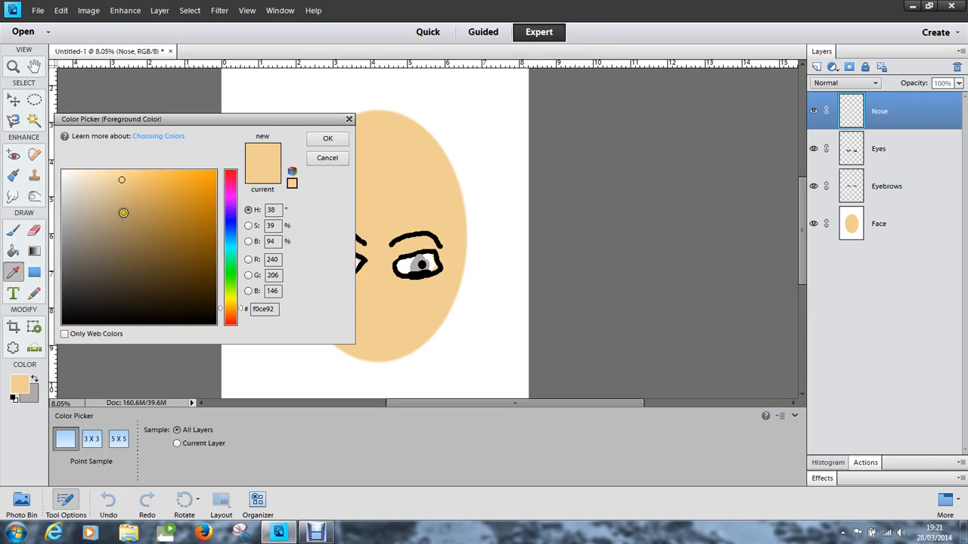
click(124, 212)
click(326, 142)
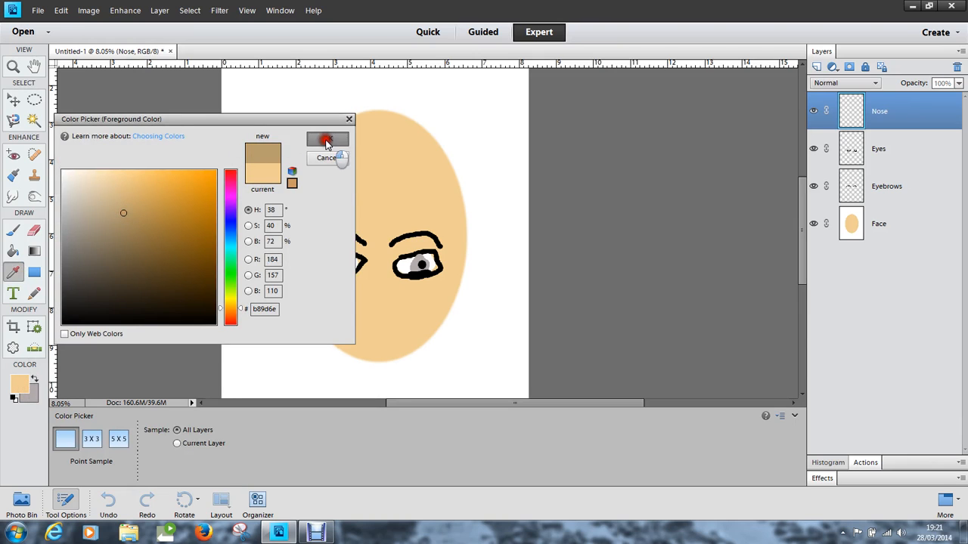
click(34, 294)
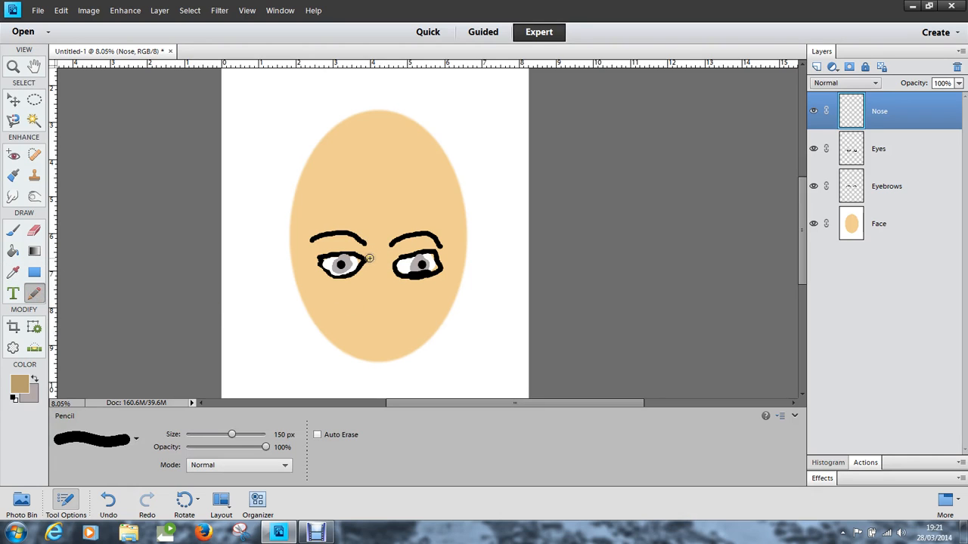
mouse_move(376, 265)
mouse_down()
mouse_move(370, 297)
mouse_move(382, 304)
mouse_move(390, 296)
mouse_up()
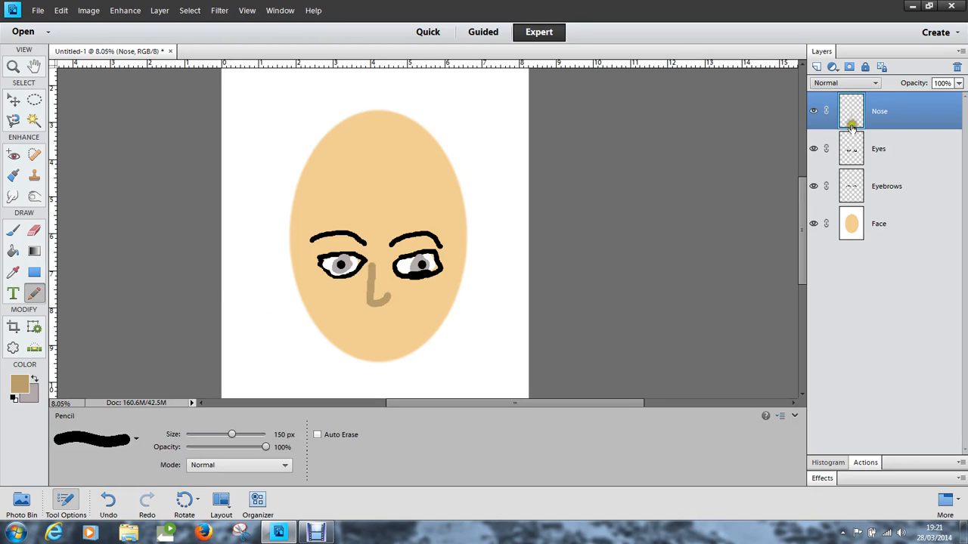
Step: Add a new layer above Nose and name it Mouth
click(816, 67)
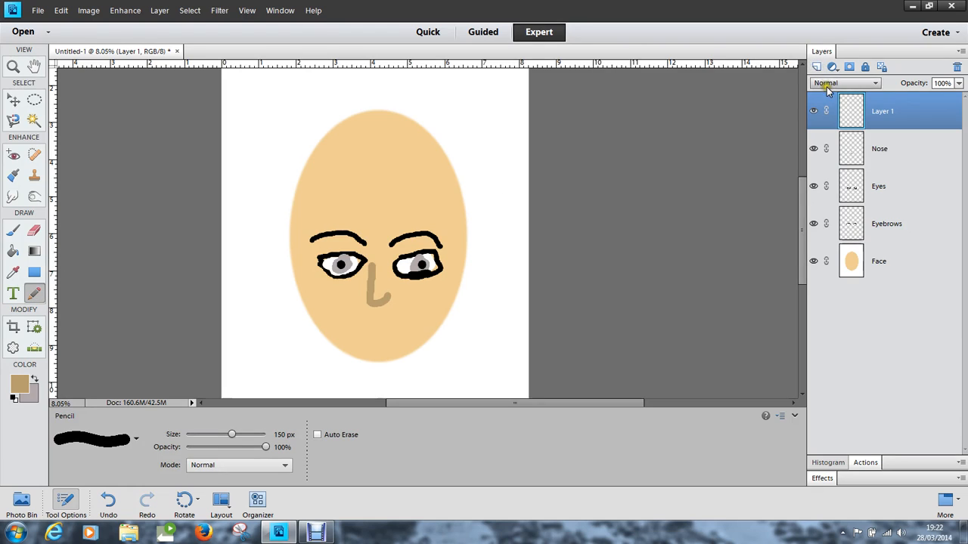
click(881, 111)
double_click(882, 111)
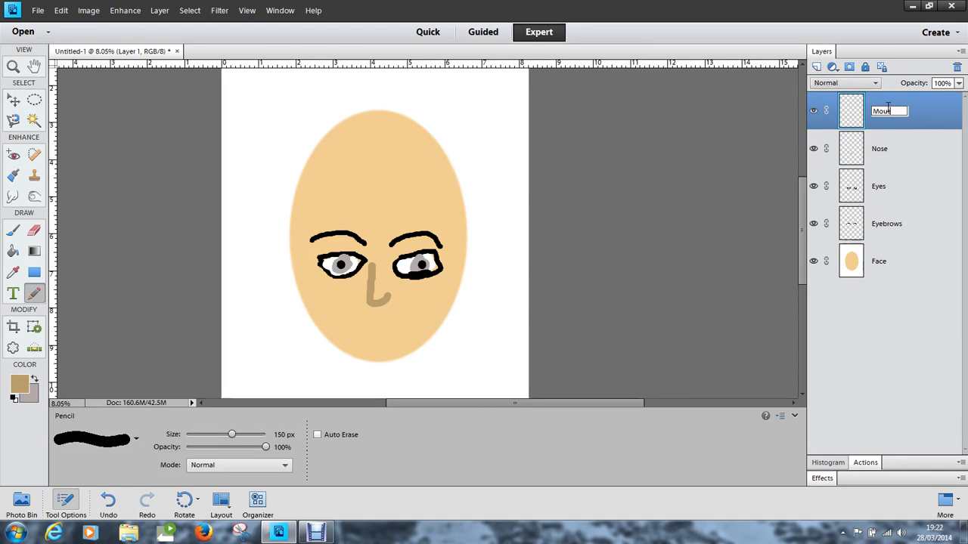
Step: Draw filled lips below the nose on the Mouth layer with the 150 px Pencil in red, #f30a20
click(17, 383)
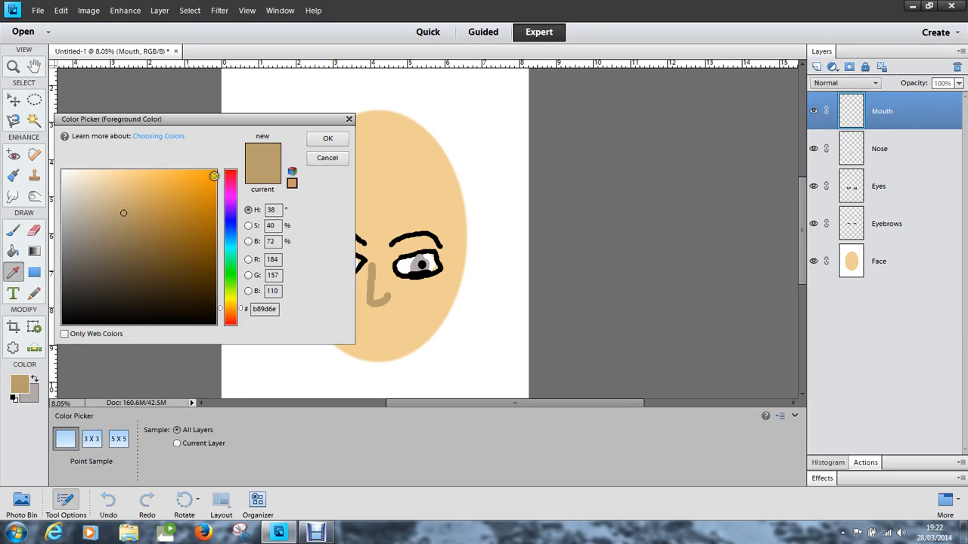
click(234, 176)
click(210, 177)
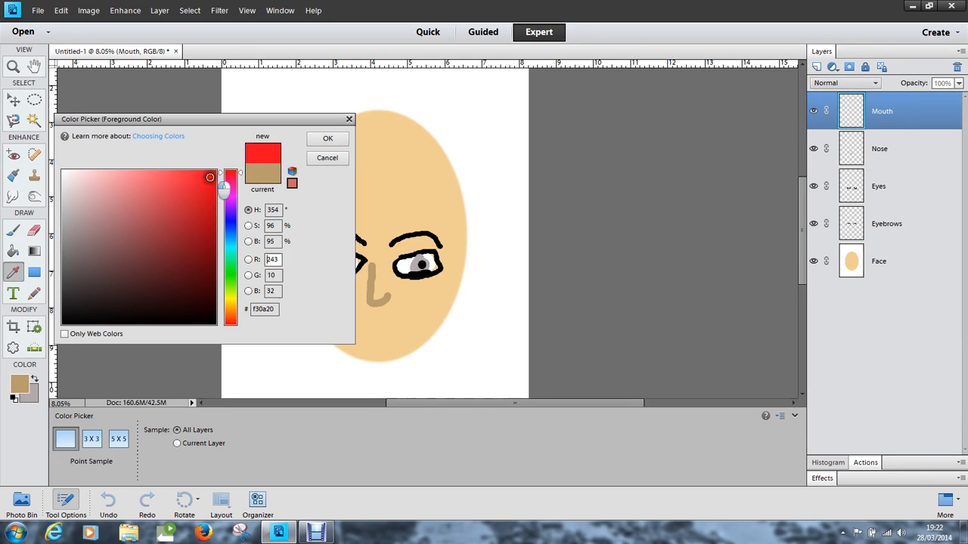
click(324, 141)
key(n)
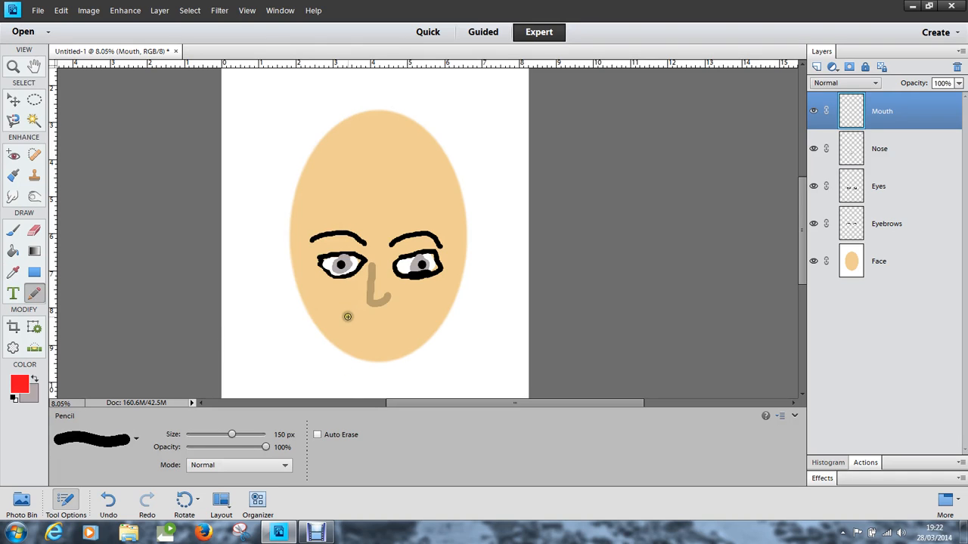
mouse_move(347, 317)
mouse_down()
mouse_move(384, 323)
mouse_move(356, 326)
mouse_move(349, 321)
mouse_move(374, 325)
mouse_move(356, 317)
mouse_move(383, 323)
mouse_up()
Step: Add a new layer above Mouth and name it Hair
click(816, 67)
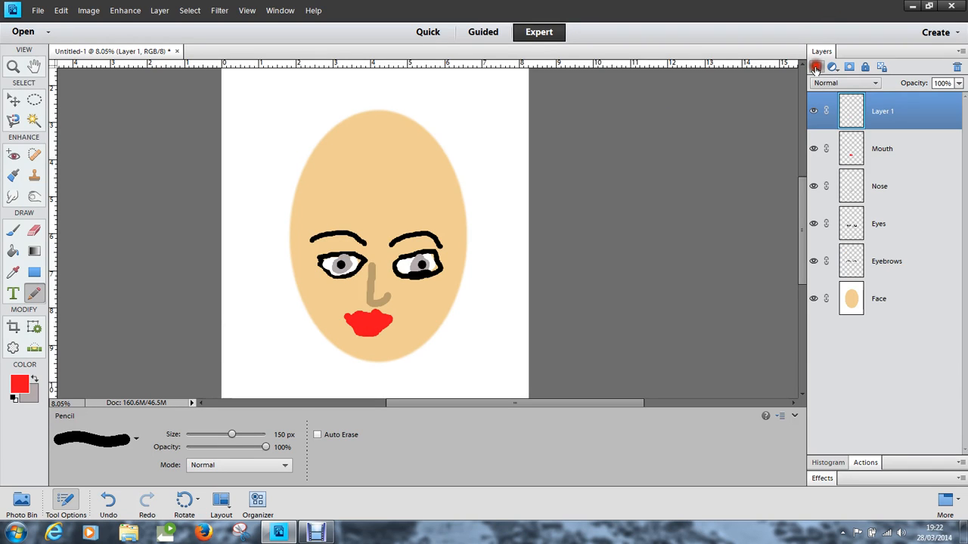
double_click(882, 112)
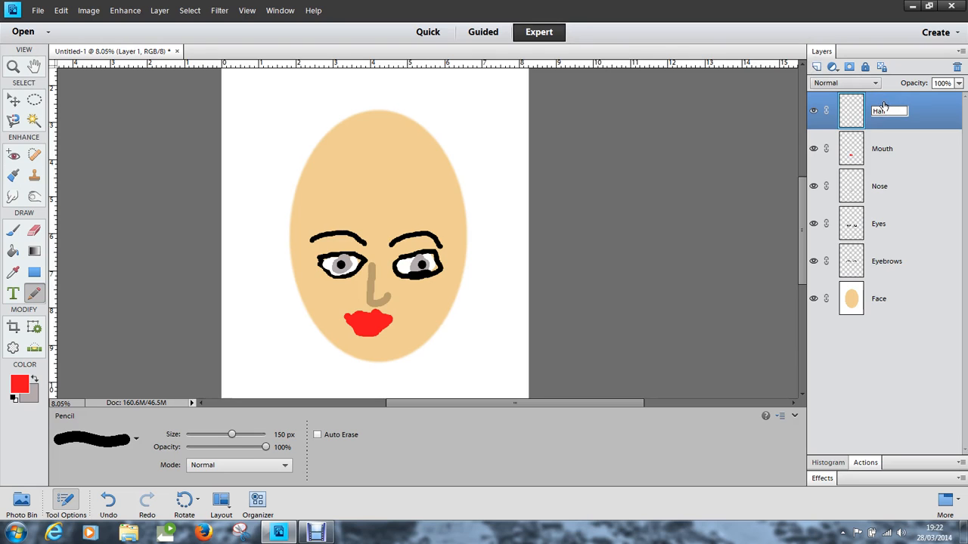
text(Hair)
Step: Paint orange-red (#ca3007) hair over the top and down both sides of the head on the Hair layer with a 700 px Pencil
click(18, 384)
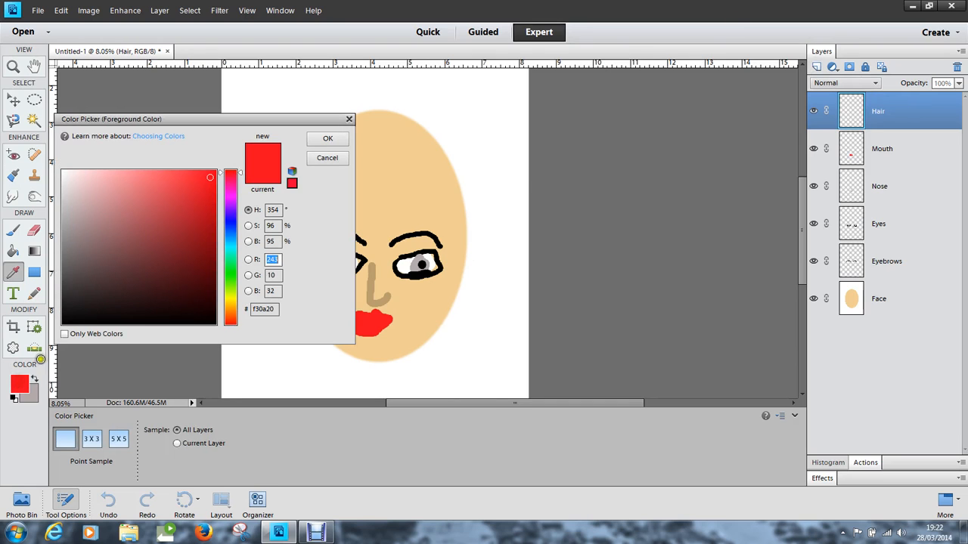
click(229, 322)
click(210, 202)
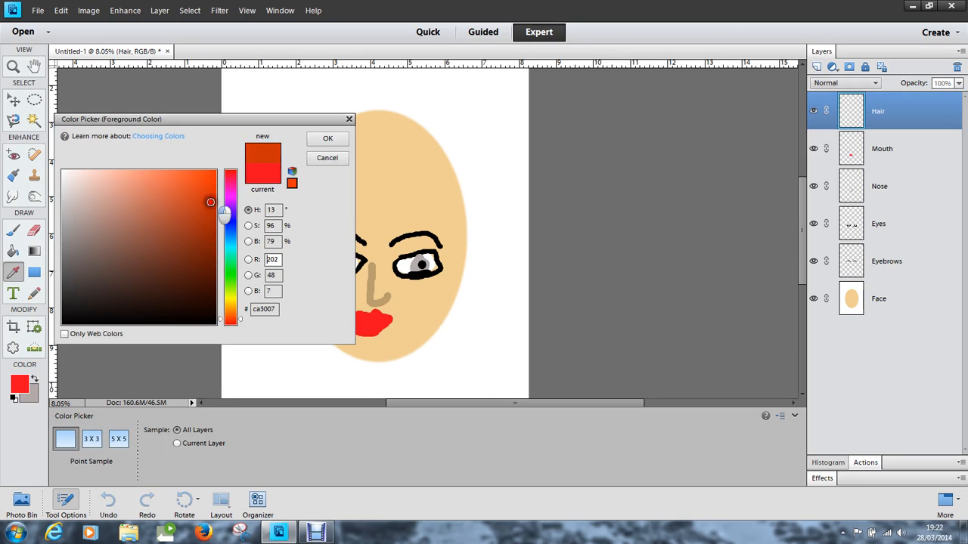
click(327, 141)
key(n)
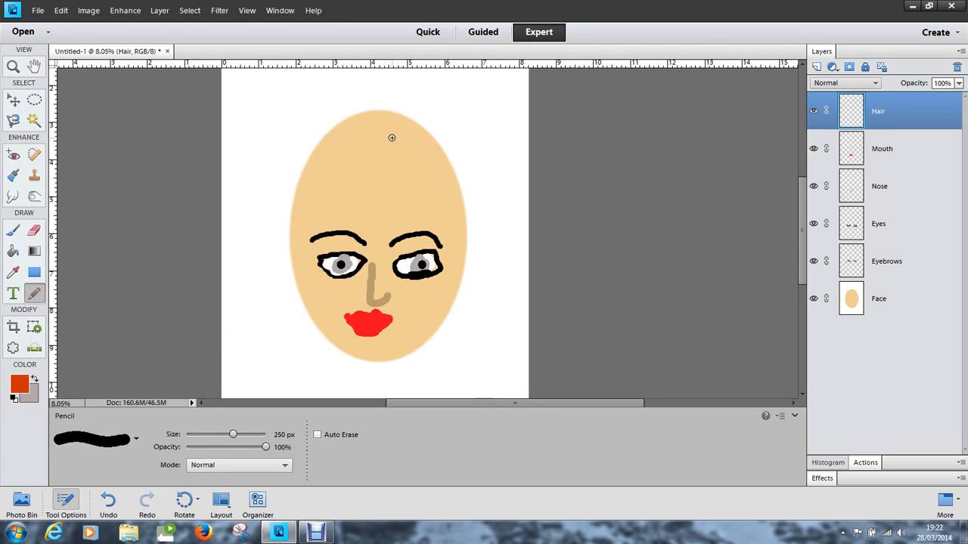
key(bracketright)
key(bracketright)
mouse_move(382, 129)
mouse_down()
mouse_move(384, 119)
mouse_move(425, 144)
mouse_move(449, 179)
mouse_move(464, 227)
mouse_move(463, 276)
mouse_move(460, 201)
mouse_move(356, 101)
mouse_move(279, 216)
mouse_move(285, 283)
mouse_move(300, 310)
mouse_move(268, 261)
mouse_move(316, 177)
mouse_move(369, 173)
mouse_move(443, 189)
mouse_move(473, 255)
mouse_move(458, 296)
mouse_move(491, 262)
mouse_up()
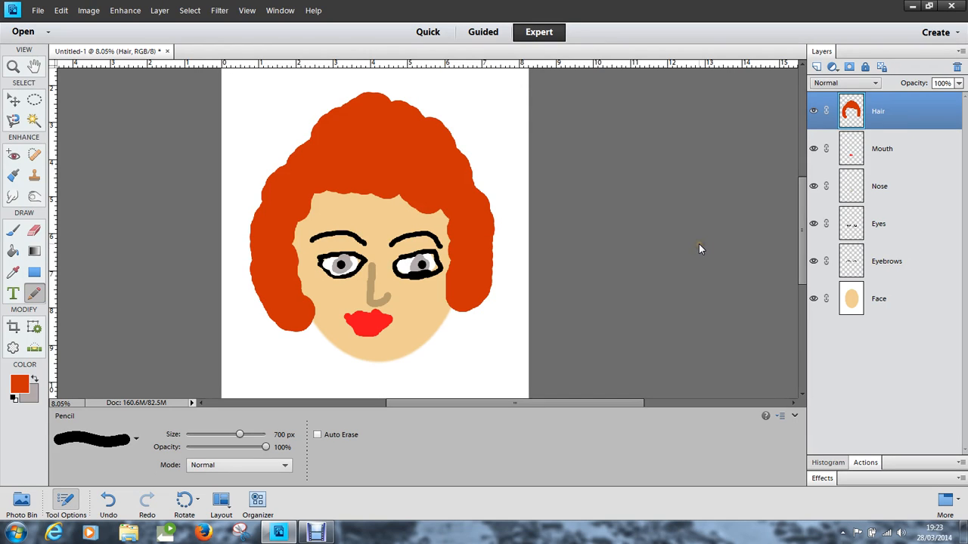
Step: Erase the red lips on the Mouth layer with a 500 px Eraser
click(853, 150)
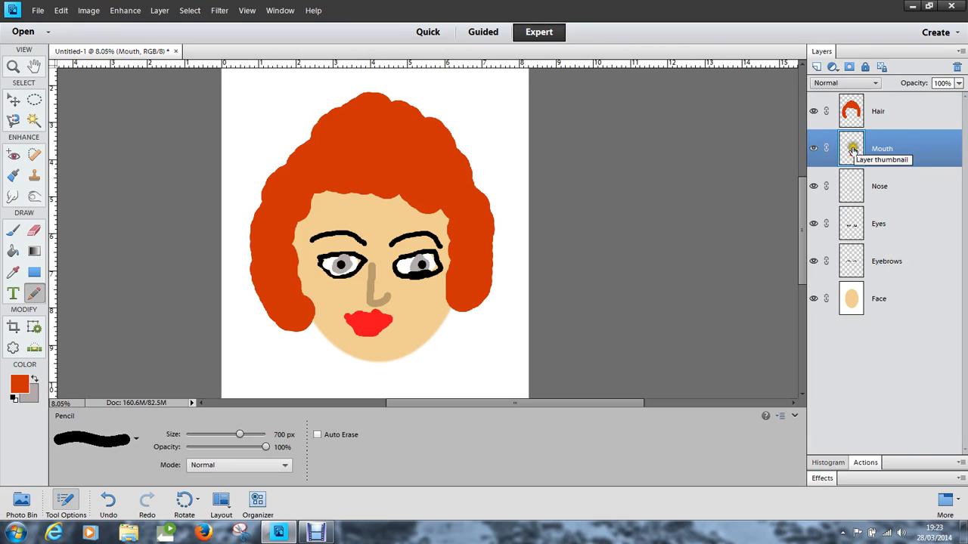
click(34, 231)
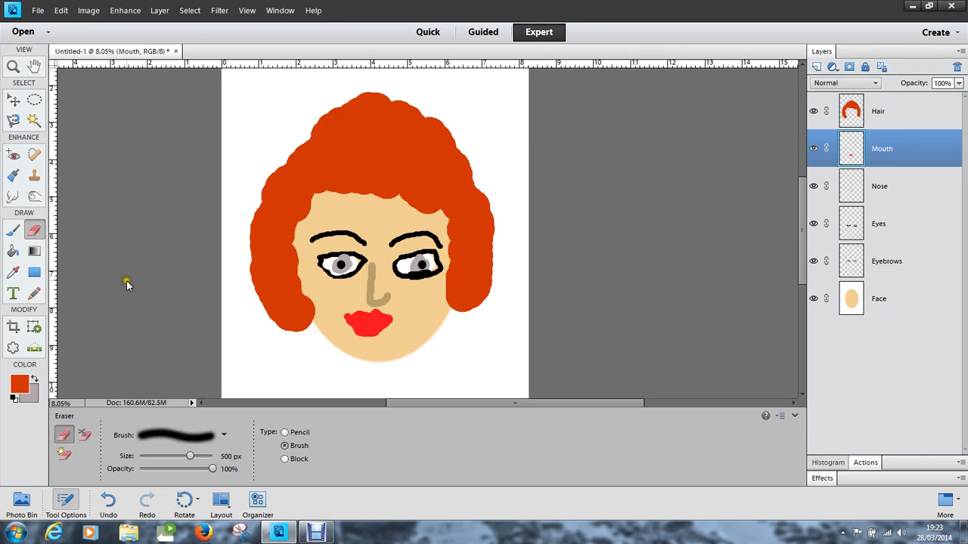
mouse_move(342, 316)
mouse_down()
mouse_move(383, 318)
mouse_move(346, 319)
mouse_move(377, 323)
mouse_up()
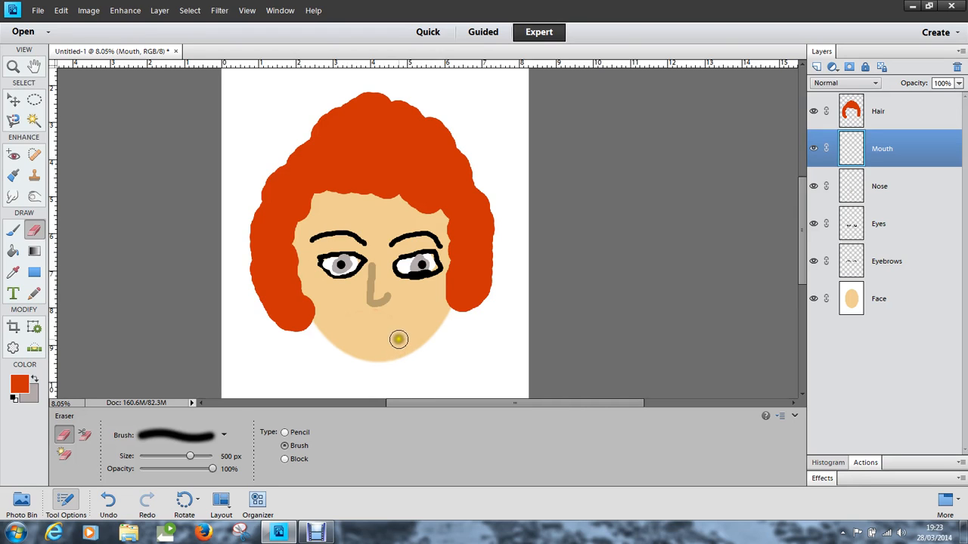
click(395, 336)
click(393, 333)
mouse_move(391, 332)
mouse_down()
mouse_move(375, 343)
mouse_move(381, 308)
mouse_up()
Step: Enlarge the Eraser to 1300 px and sweep it over the mouth, nose and eye area with only the Mouth layer selected
key(bracketright)
key(bracketright)
key(bracketright)
key(bracketright)
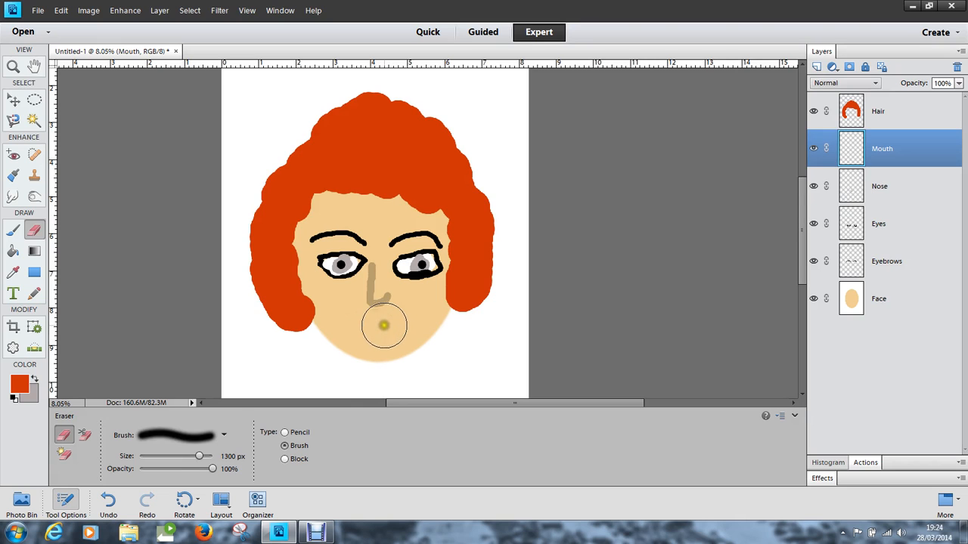
mouse_move(400, 281)
mouse_down()
mouse_move(318, 223)
mouse_move(392, 239)
mouse_move(286, 218)
mouse_move(290, 108)
mouse_move(353, 155)
mouse_move(426, 150)
mouse_move(462, 215)
mouse_up()
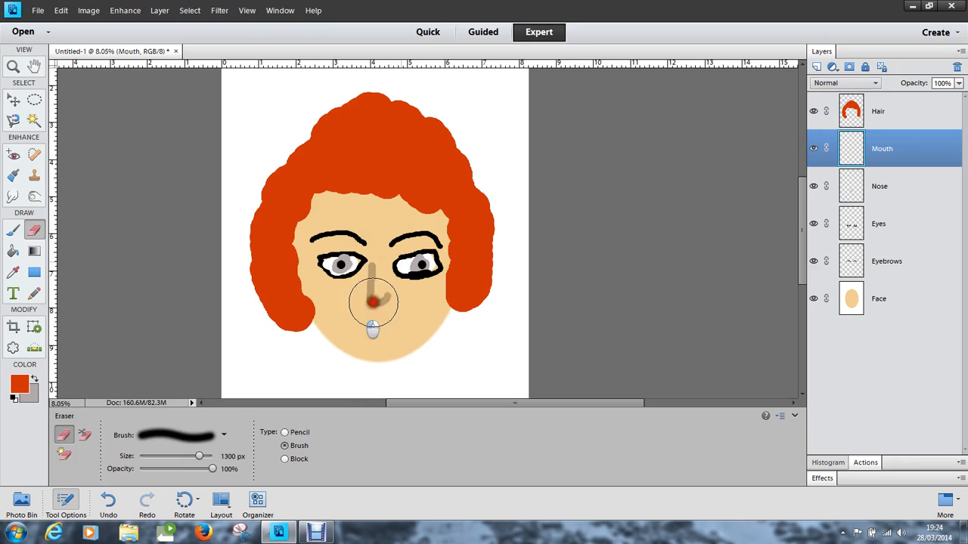
drag(386, 263, 372, 249)
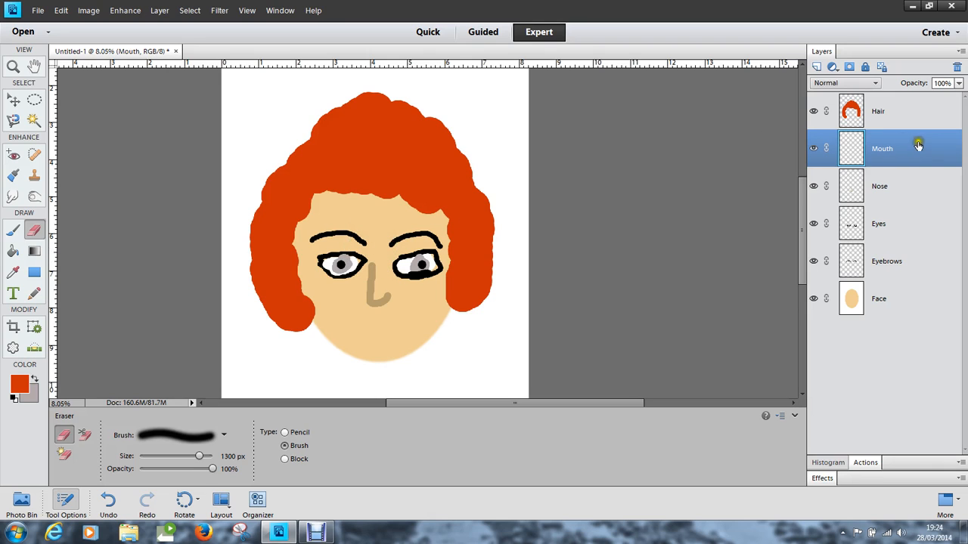
Step: Set the foreground colour to purple (#94097c) with the Mouth layer active
click(879, 150)
click(20, 387)
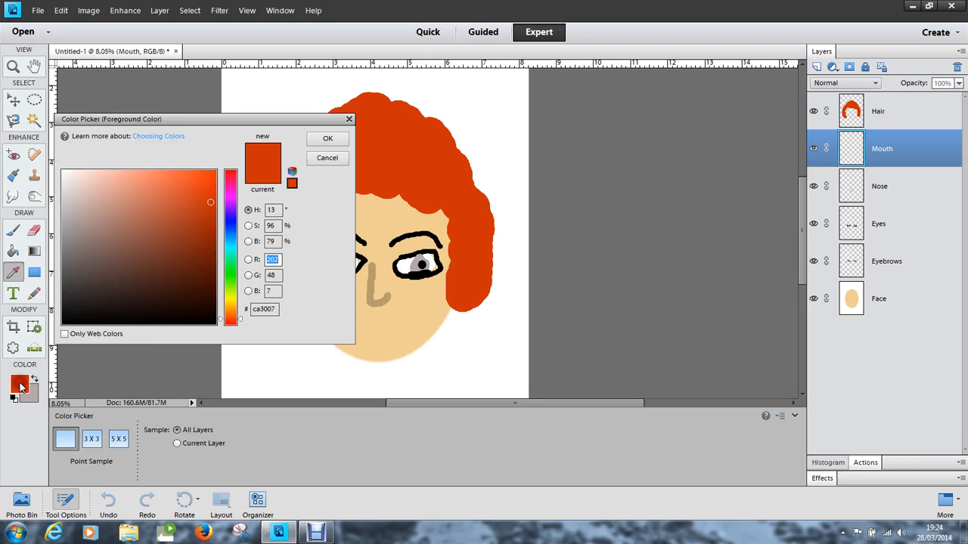
click(231, 191)
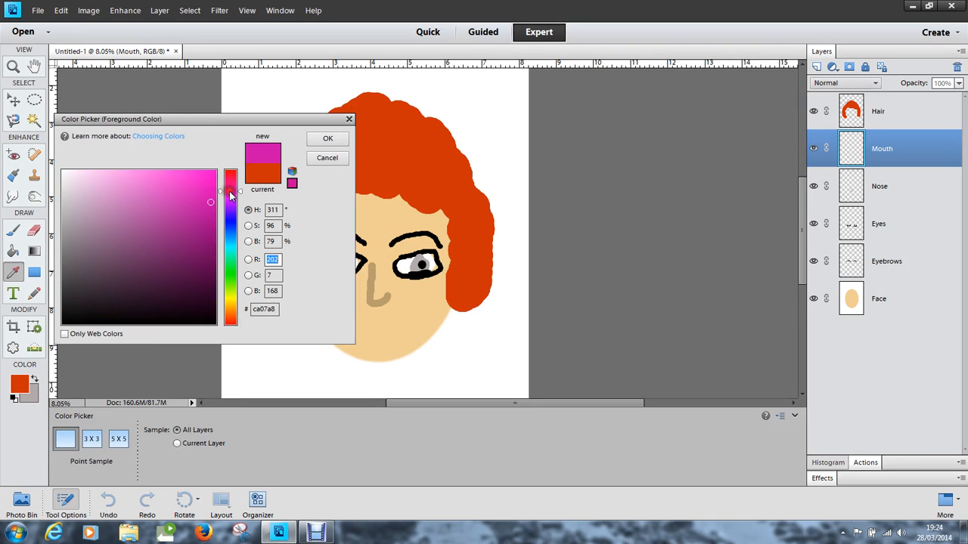
click(205, 234)
click(340, 136)
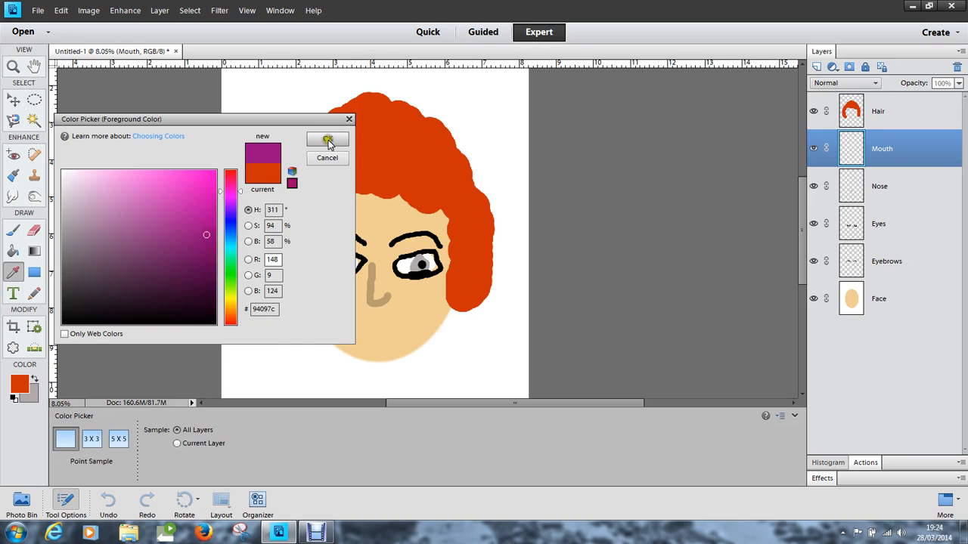
key(e)
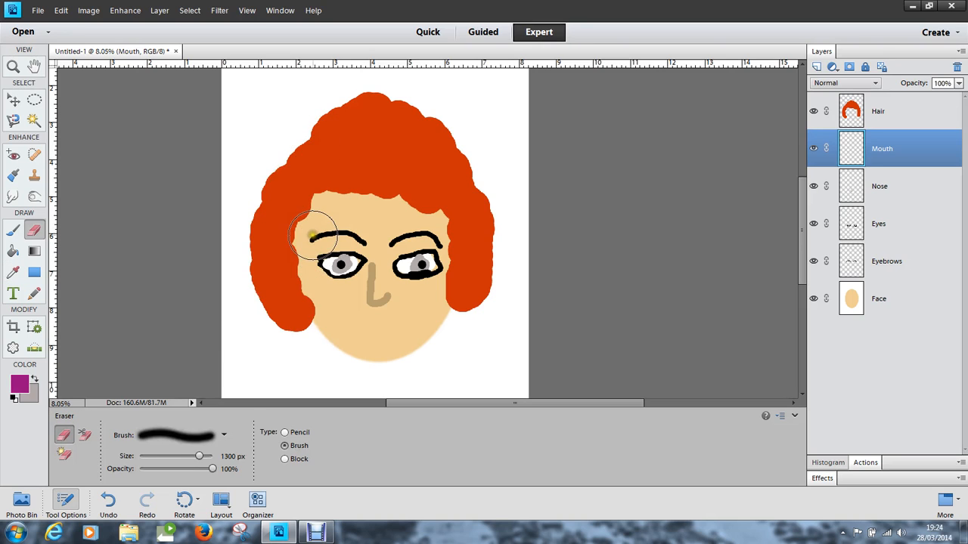
key(bracketleft)
key(bracketleft)
key(bracketleft)
key(bracketleft)
key(bracketleft)
key(bracketleft)
key(bracketleft)
key(bracketleft)
key(bracketleft)
key(bracketleft)
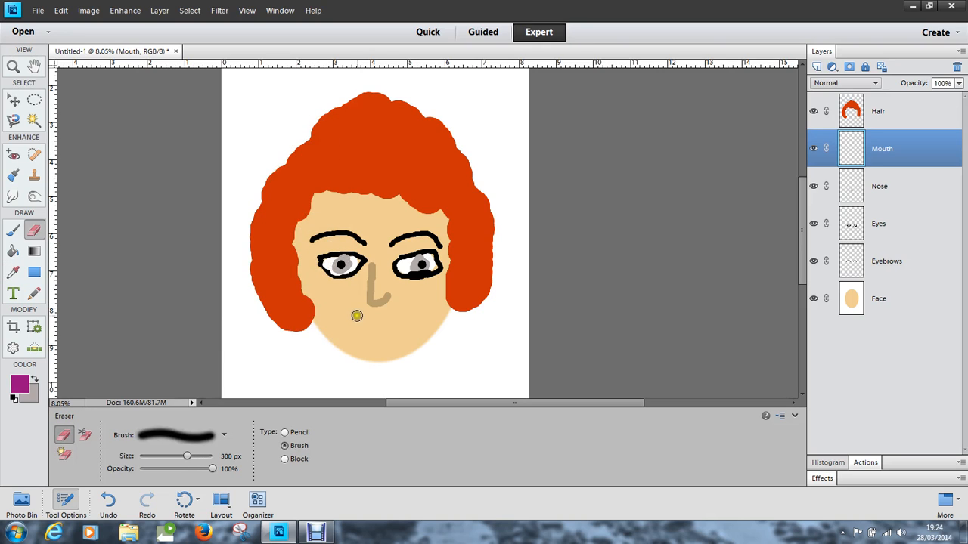
drag(350, 319, 361, 315)
Step: Paint full purple lips below the nose on the Mouth layer with a 175 px Pencil, and deselect the layer
click(32, 294)
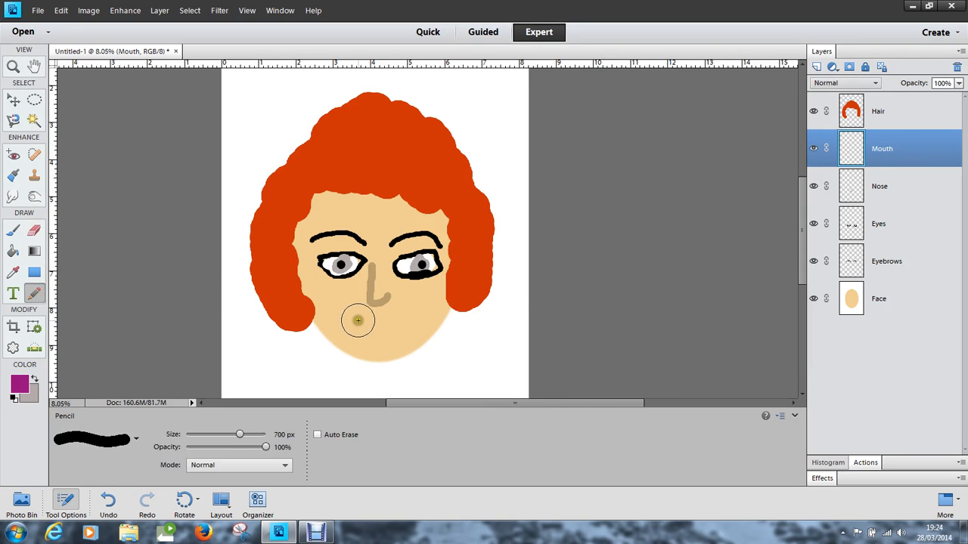
key(bracketleft)
key(bracketleft)
key(bracketleft)
key(bracketleft)
key(bracketleft)
key(bracketleft)
drag(351, 321, 370, 344)
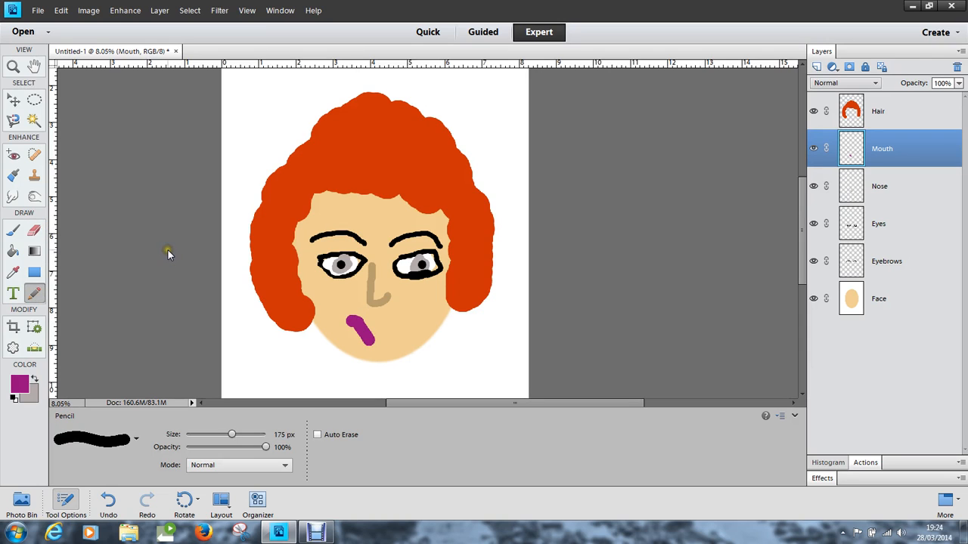
key(ctrl+z)
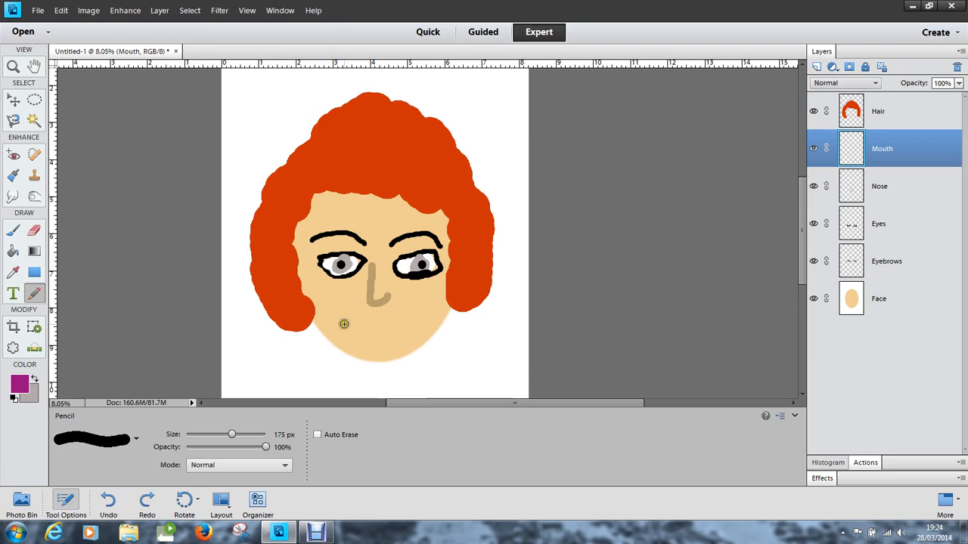
mouse_move(344, 324)
mouse_down()
mouse_move(394, 321)
mouse_move(380, 332)
mouse_move(347, 328)
mouse_move(387, 325)
mouse_move(362, 330)
mouse_move(385, 328)
mouse_move(362, 335)
mouse_move(378, 331)
mouse_up()
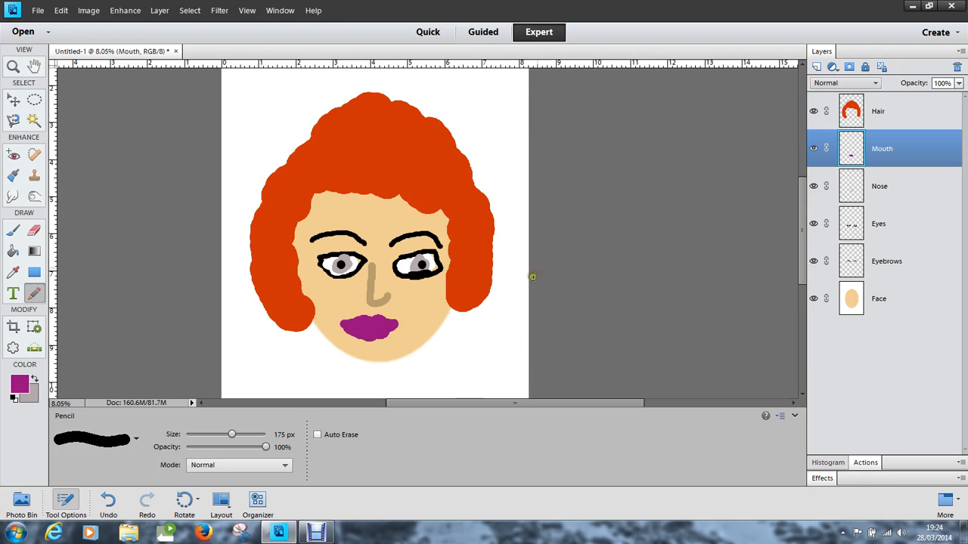
click(12, 99)
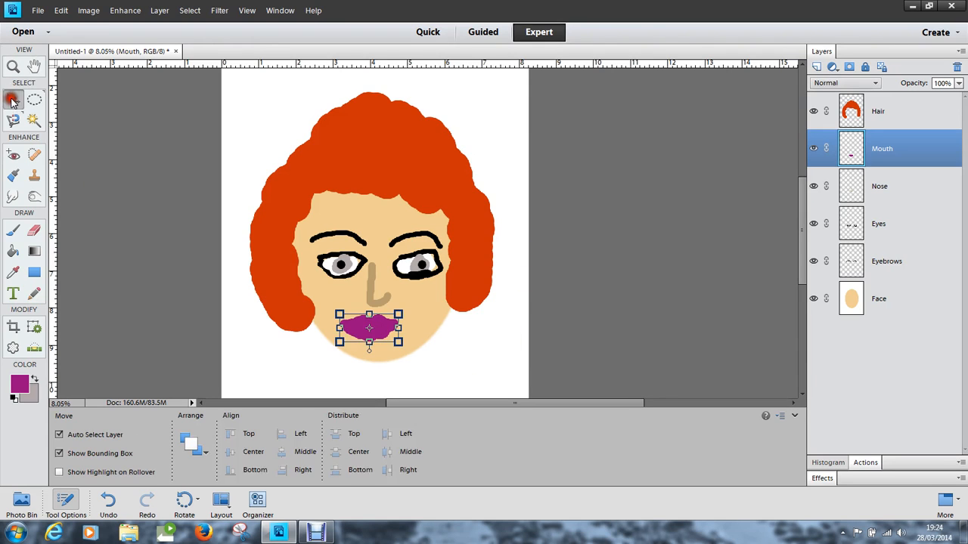
click(665, 179)
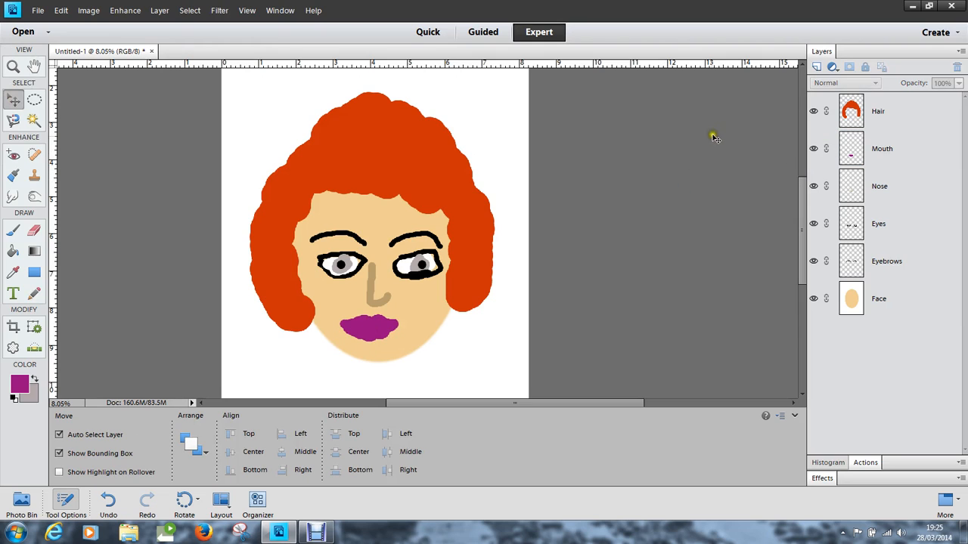
Step: Hide and show the Hair layer, and do the same with the Eyes layer to check their separate contents
click(813, 112)
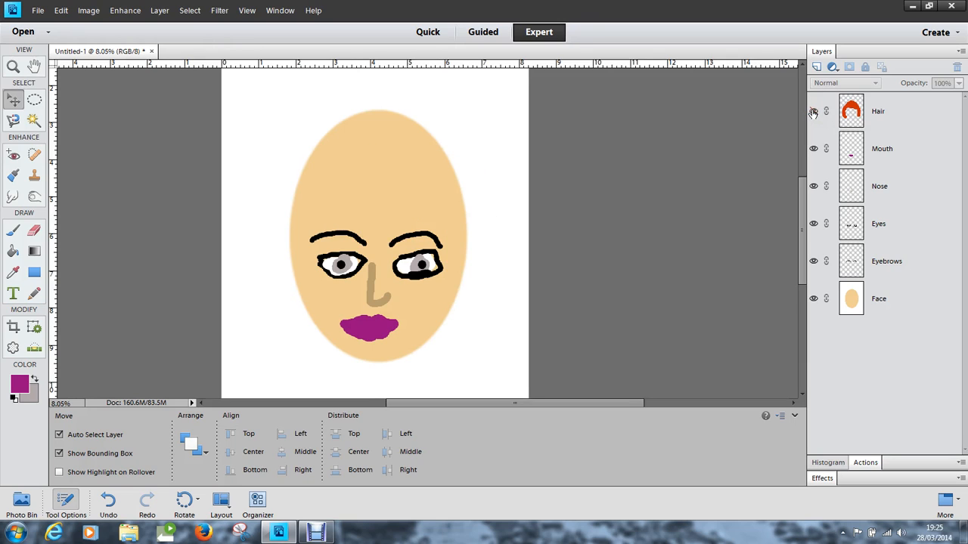
click(813, 113)
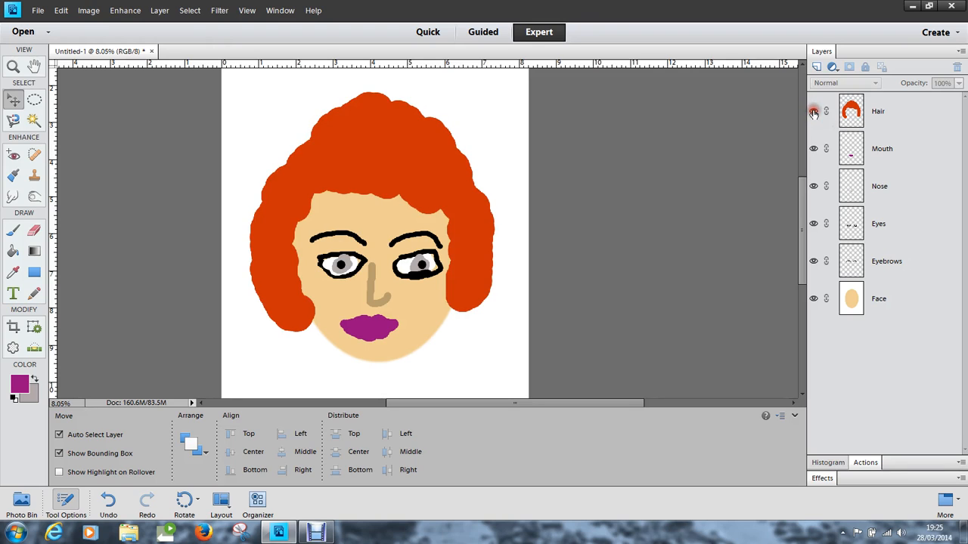
click(814, 225)
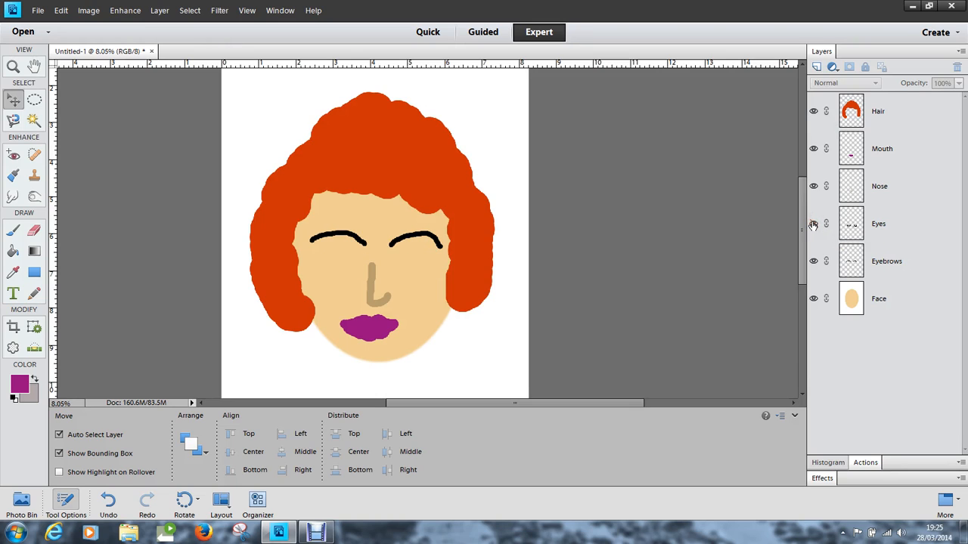
click(814, 224)
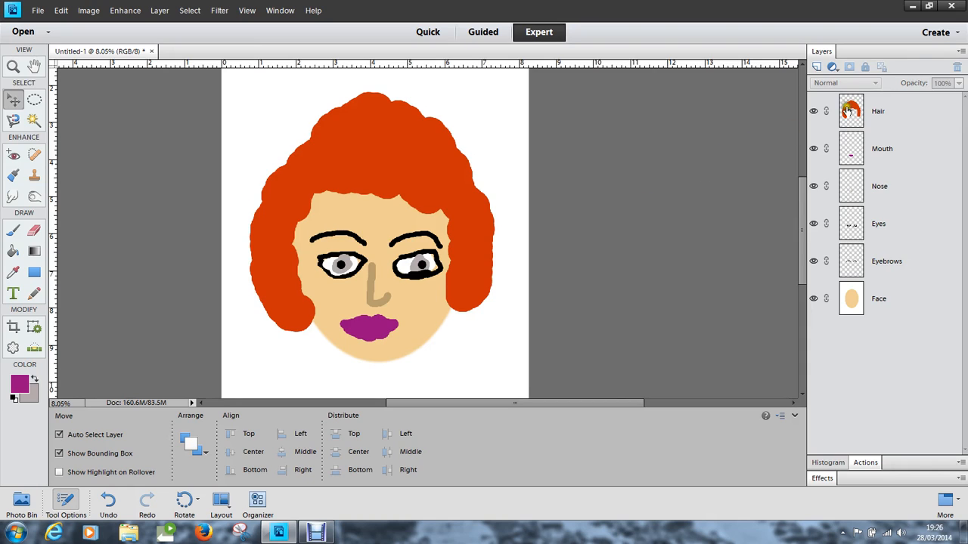
Step: Flatten the image into a single Background layer, and undo the flattening, leaving no layer selected
click(957, 52)
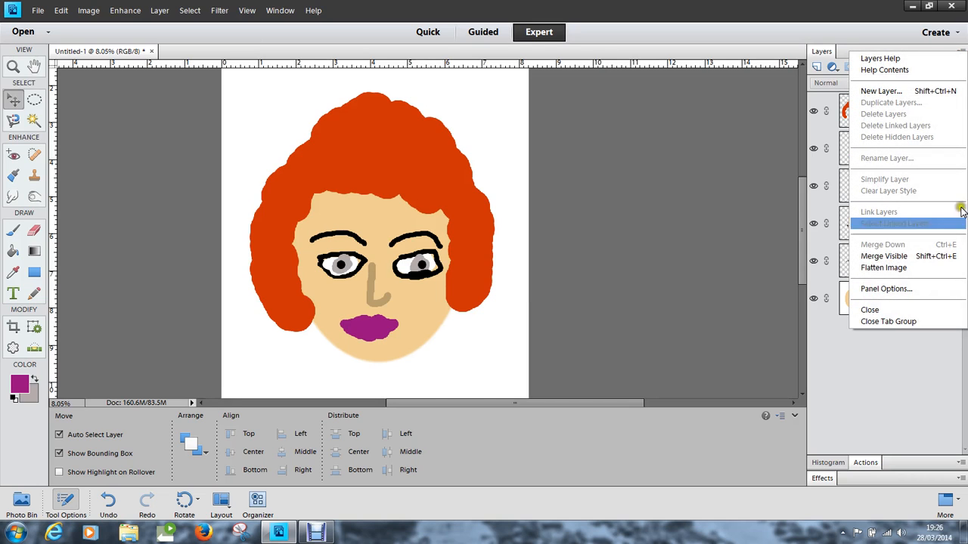
click(899, 271)
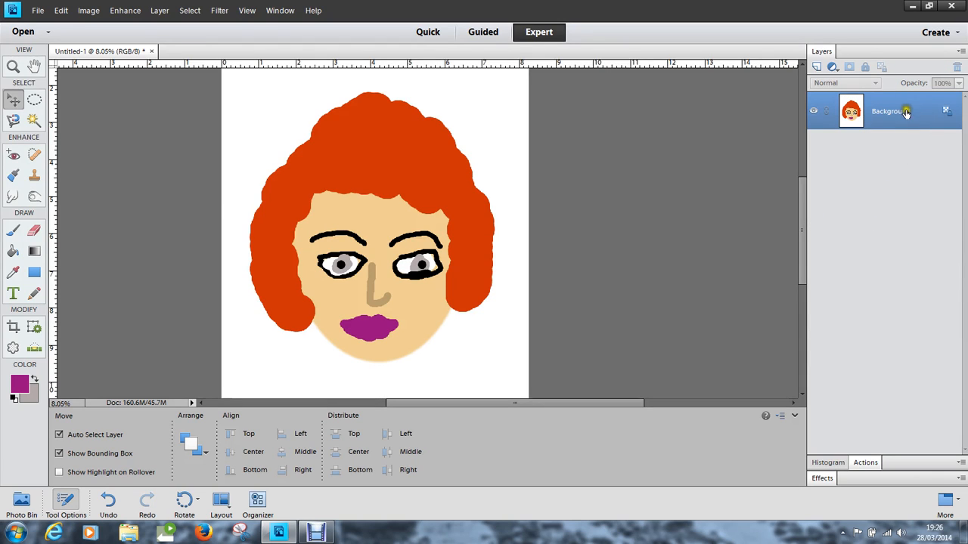
click(892, 113)
click(883, 120)
key(ctrl+z)
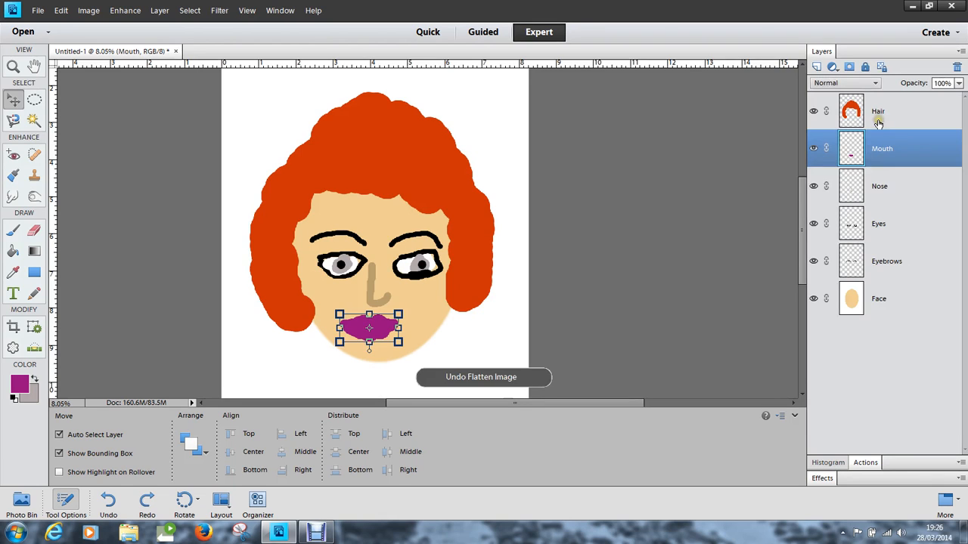
click(61, 11)
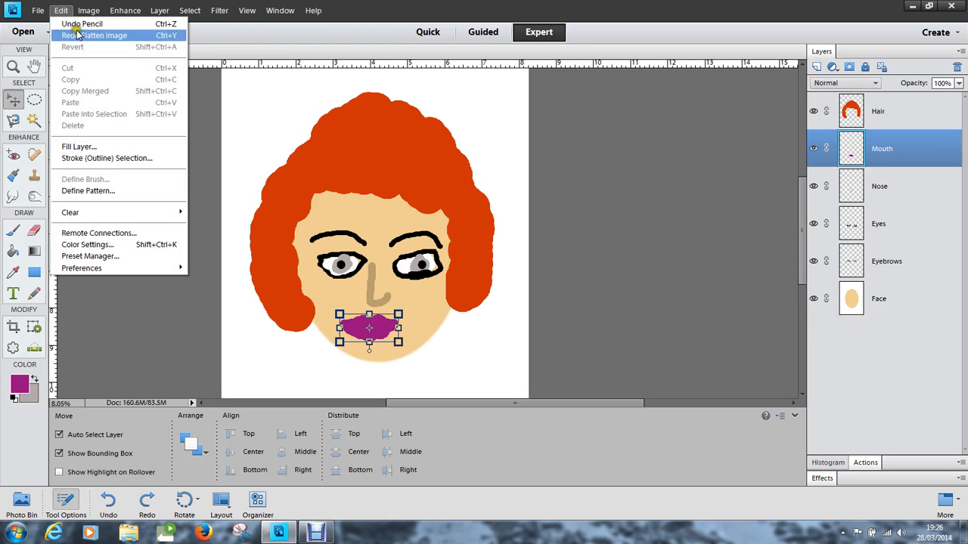
click(613, 157)
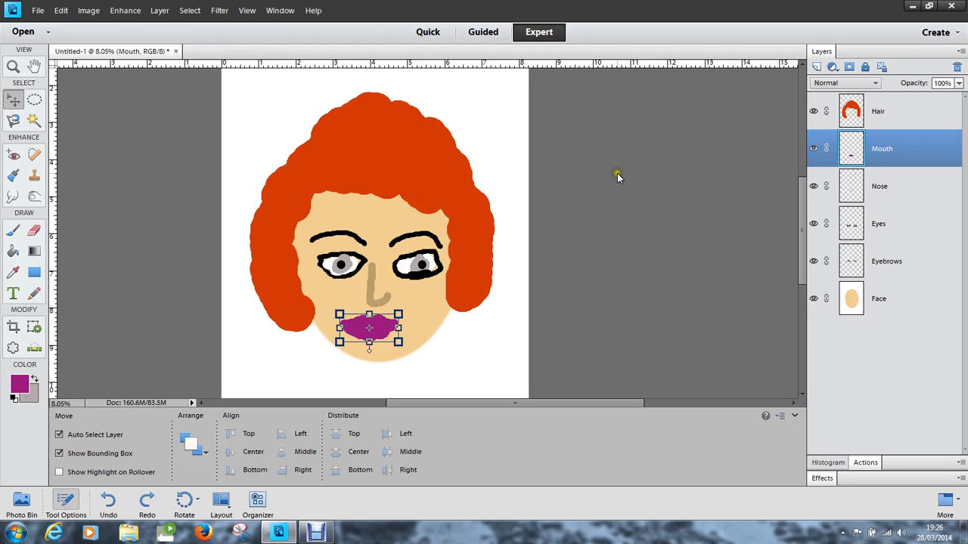
click(617, 175)
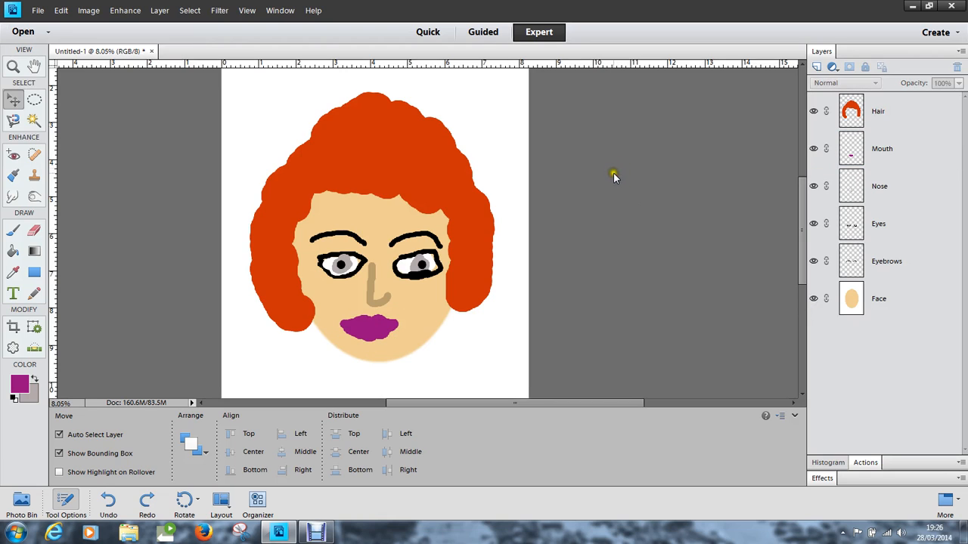